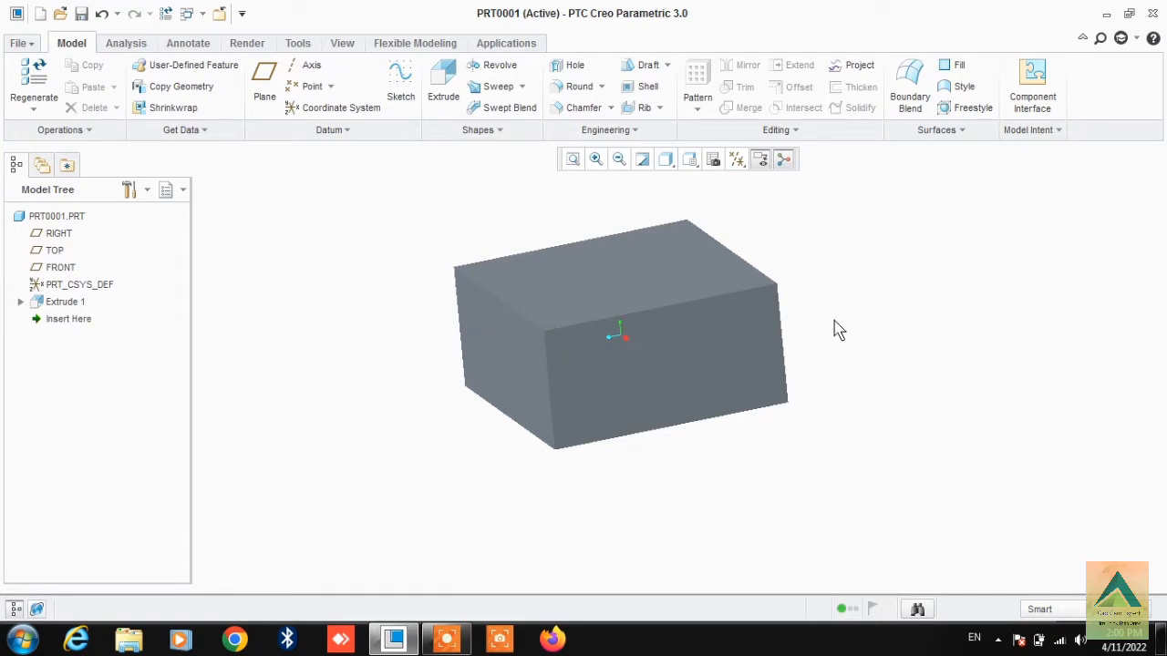
# Start a Variable Pull Direction Draft with the block's top face as the pull direction reference surface
pyautogui.click(666, 67)
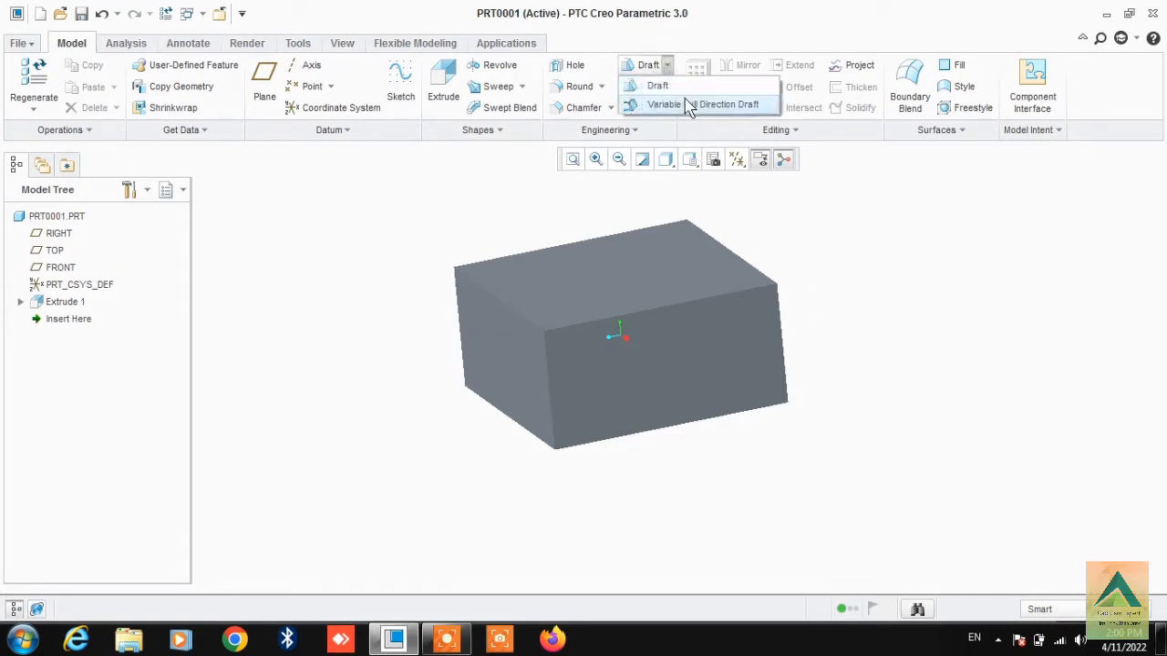
pyautogui.click(743, 108)
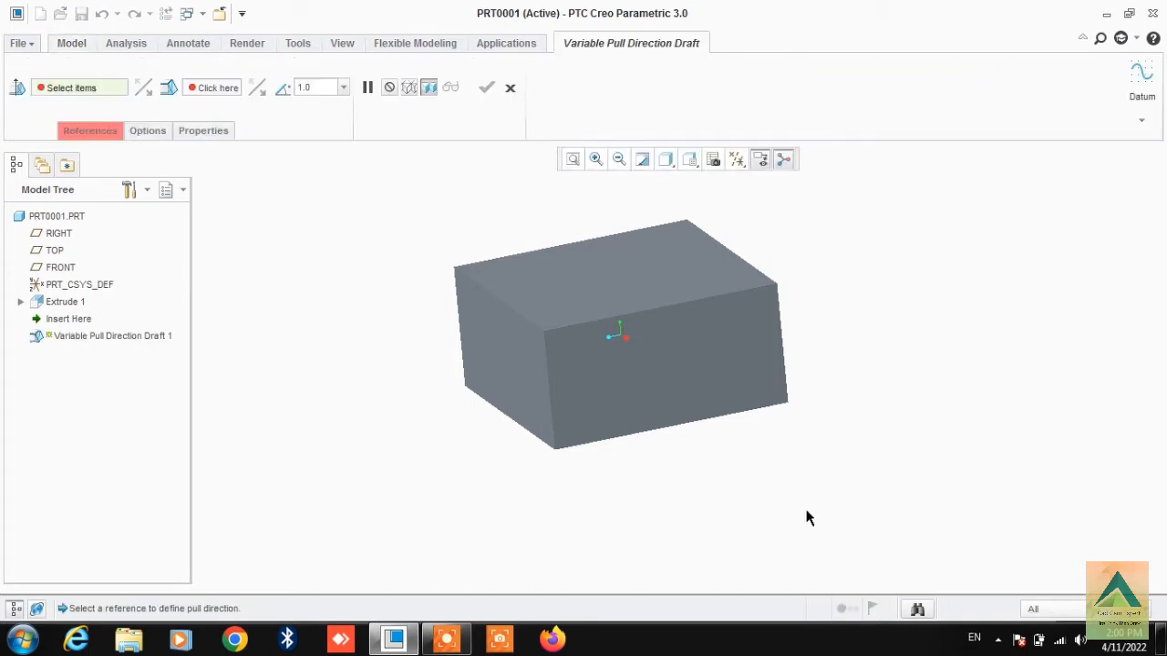
pyautogui.click(96, 130)
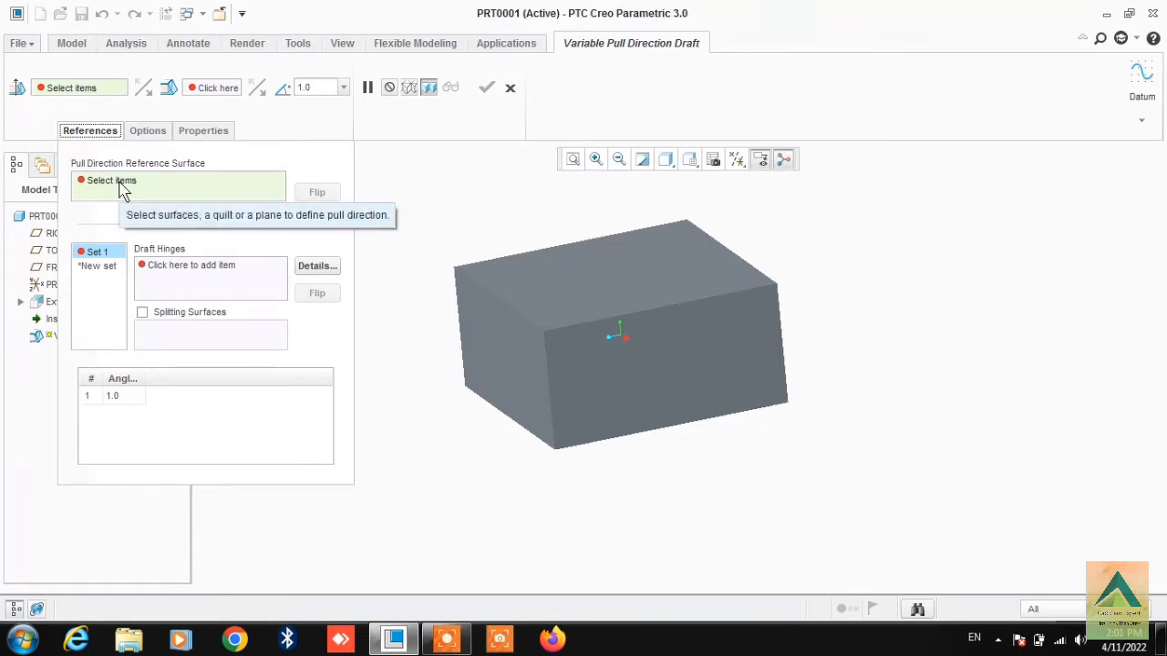
pyautogui.click(123, 187)
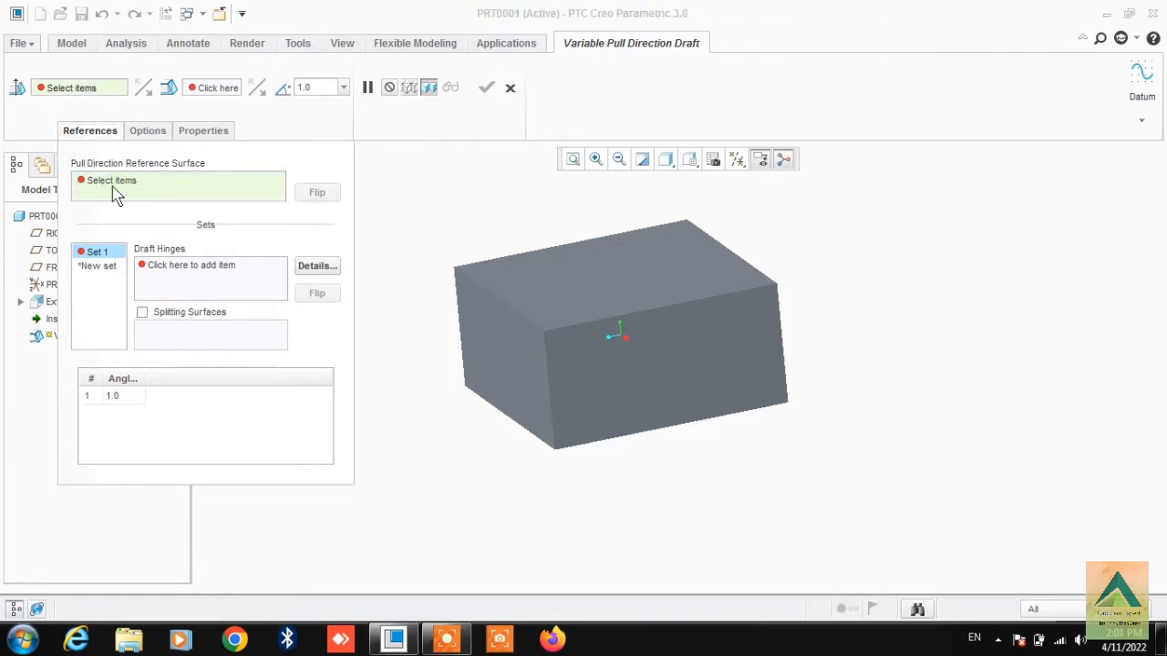
pyautogui.click(618, 296)
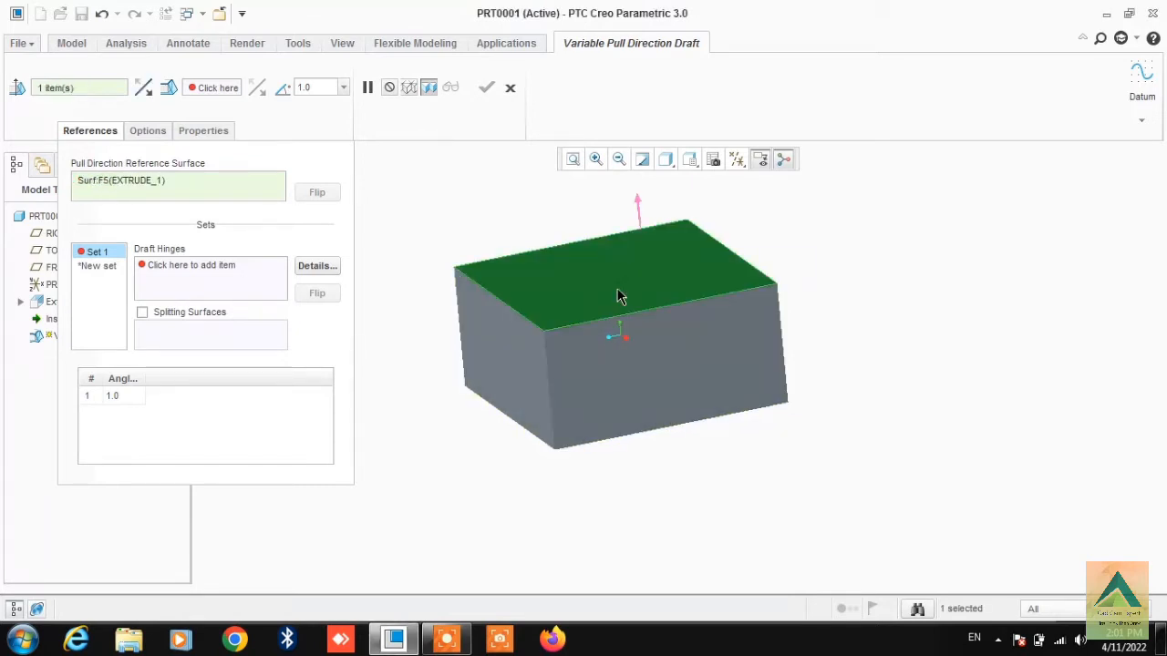
pyautogui.hotkey('ctrl', 'd')
pyautogui.scroll(1, 633, 201)
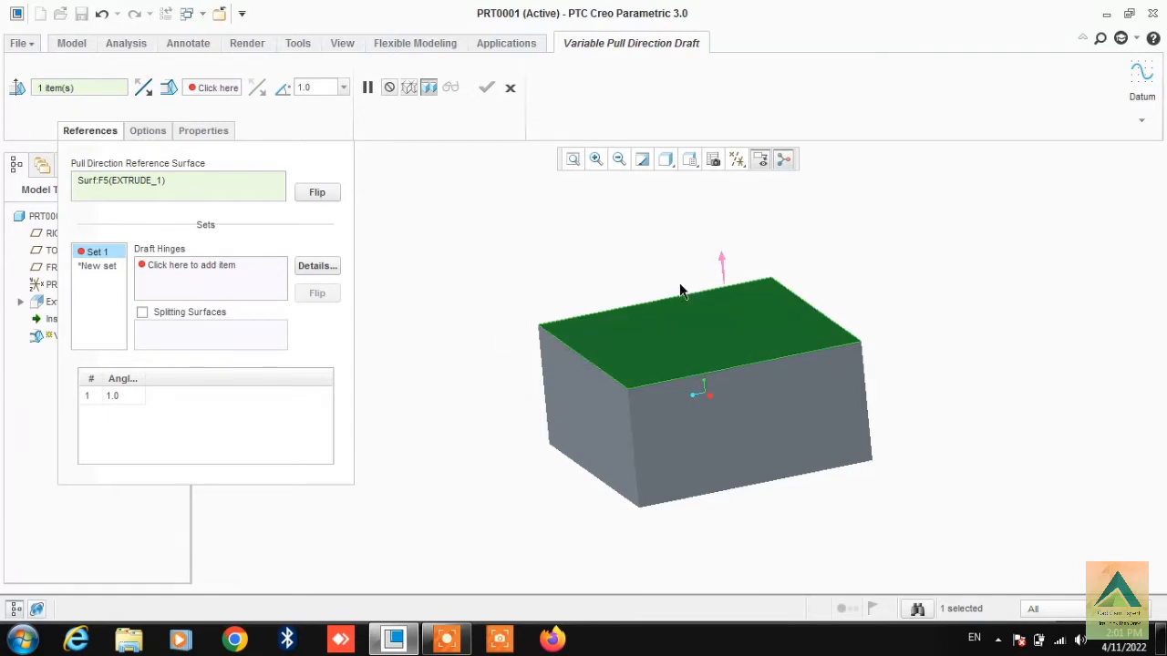
# Define the draft hinge of Set 1 on the top face's left edge and set its draft angle to 15 degrees
pyautogui.rightClick(99, 262)
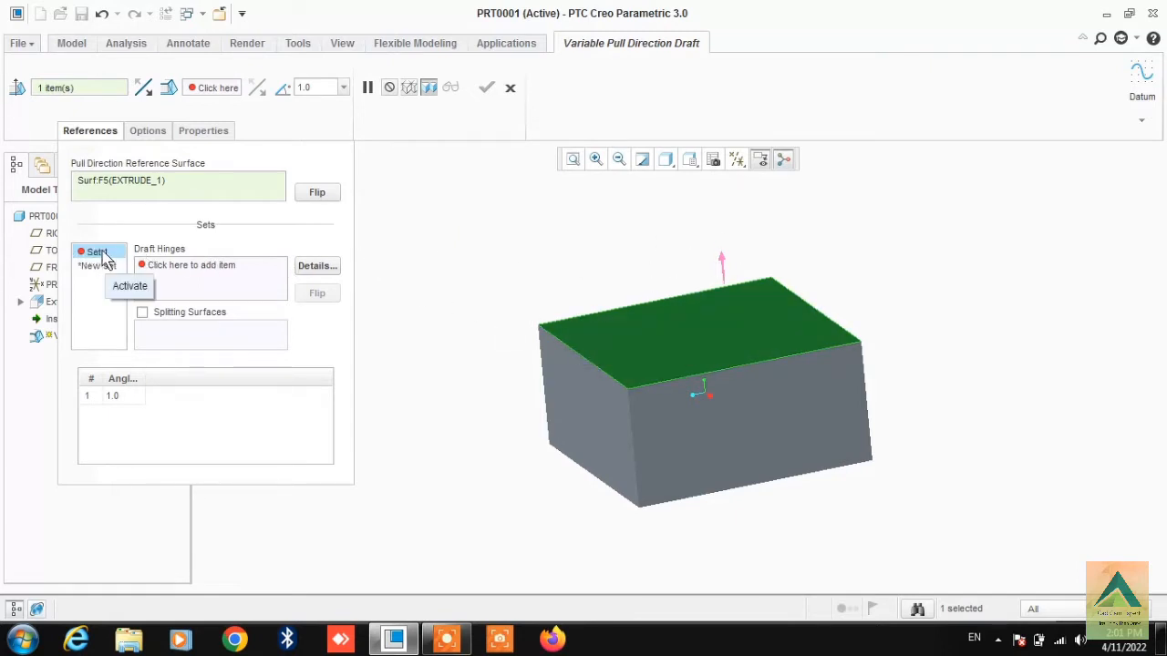
pyautogui.click(129, 286)
pyautogui.click(182, 265)
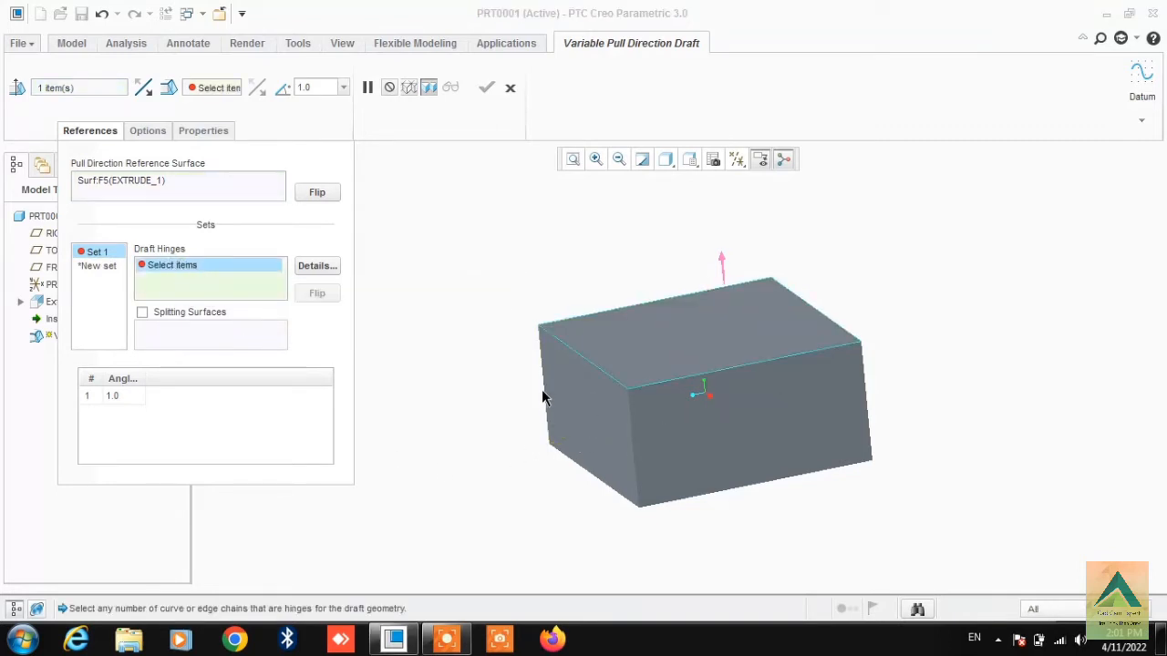
pyautogui.click(583, 360)
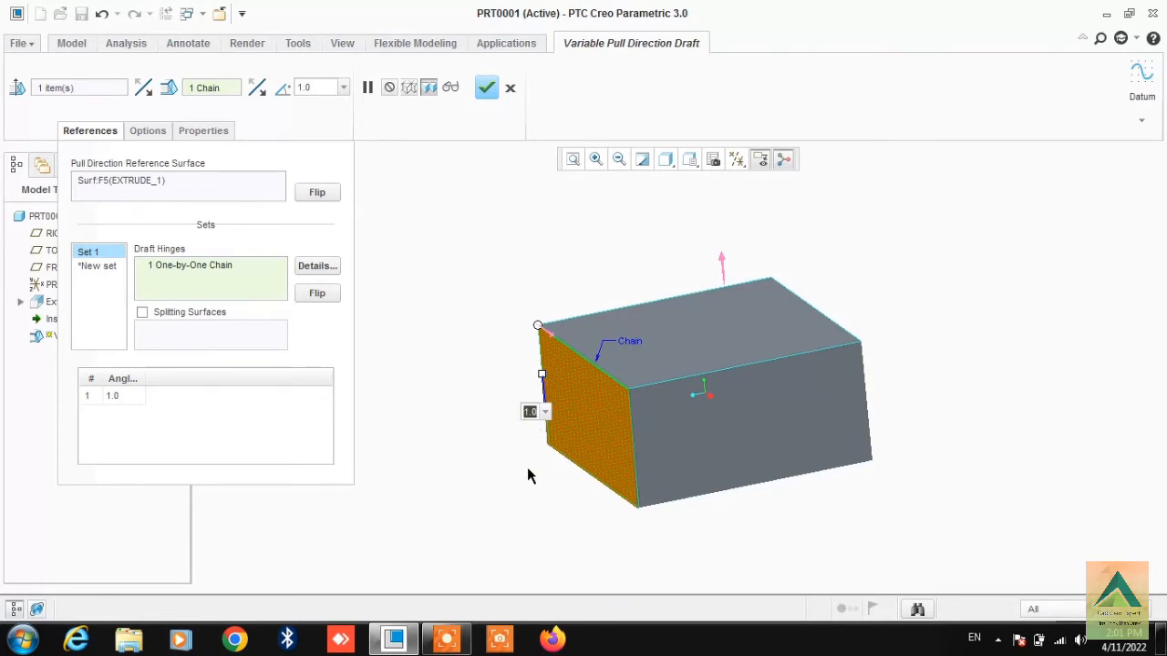
pyautogui.write('15')
pyautogui.press('Return')
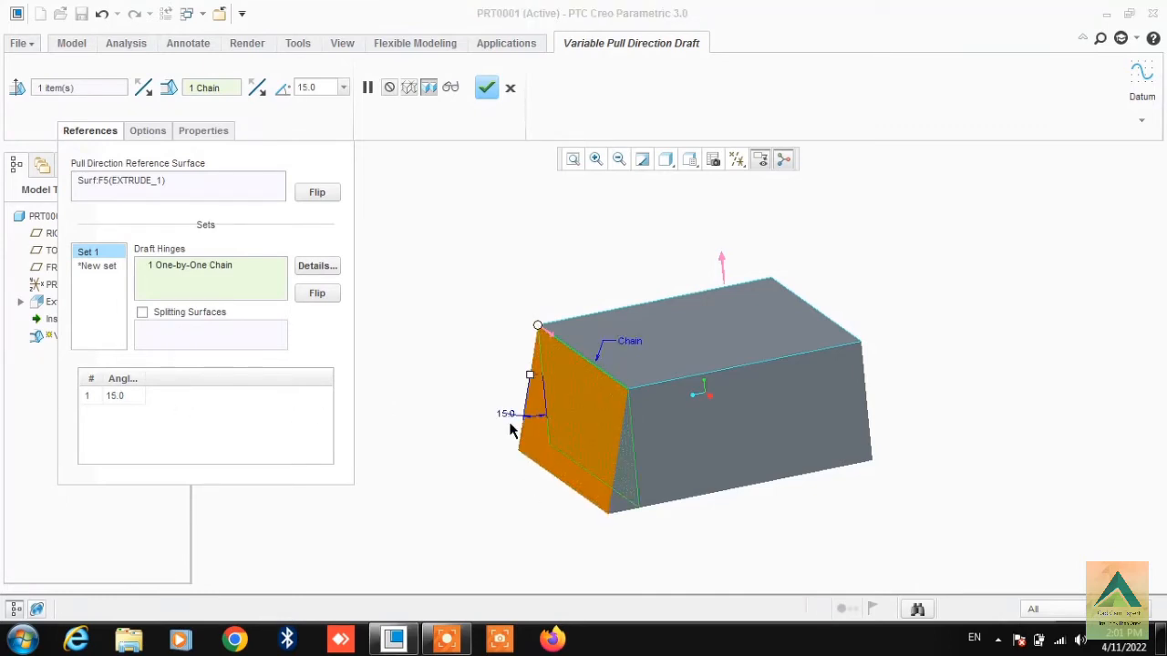
# Change the Set 1 draft angle to 5 degrees and complete the draft on the block's left face
pyautogui.click(125, 399)
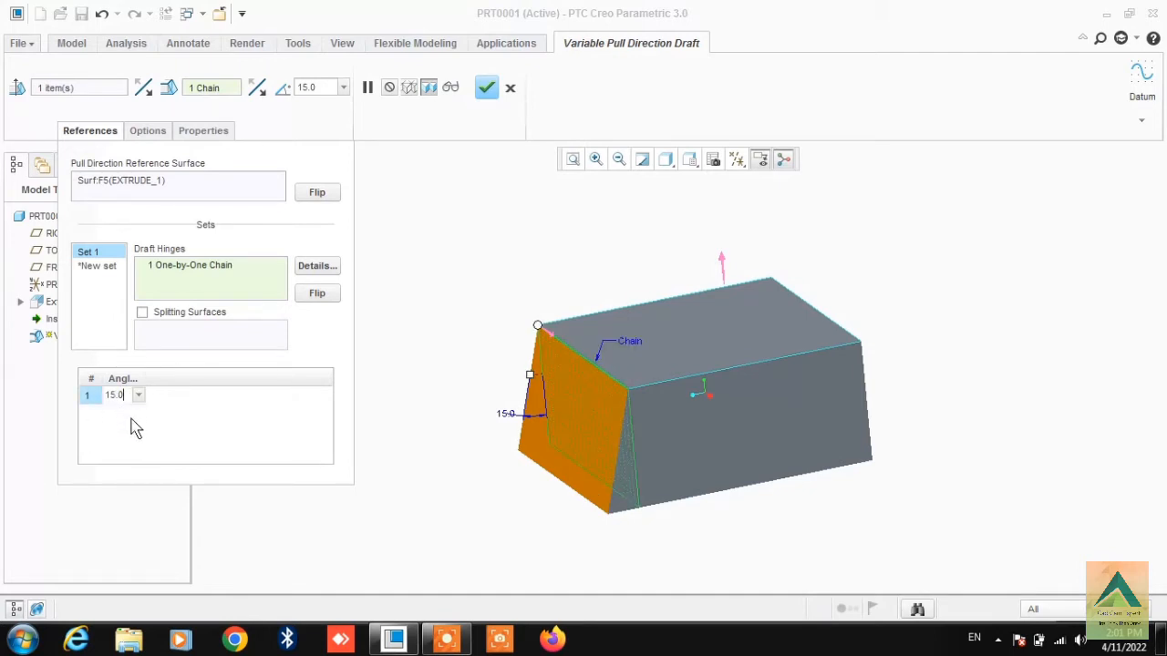
pyautogui.press('BackSpace')
pyautogui.press('BackSpace')
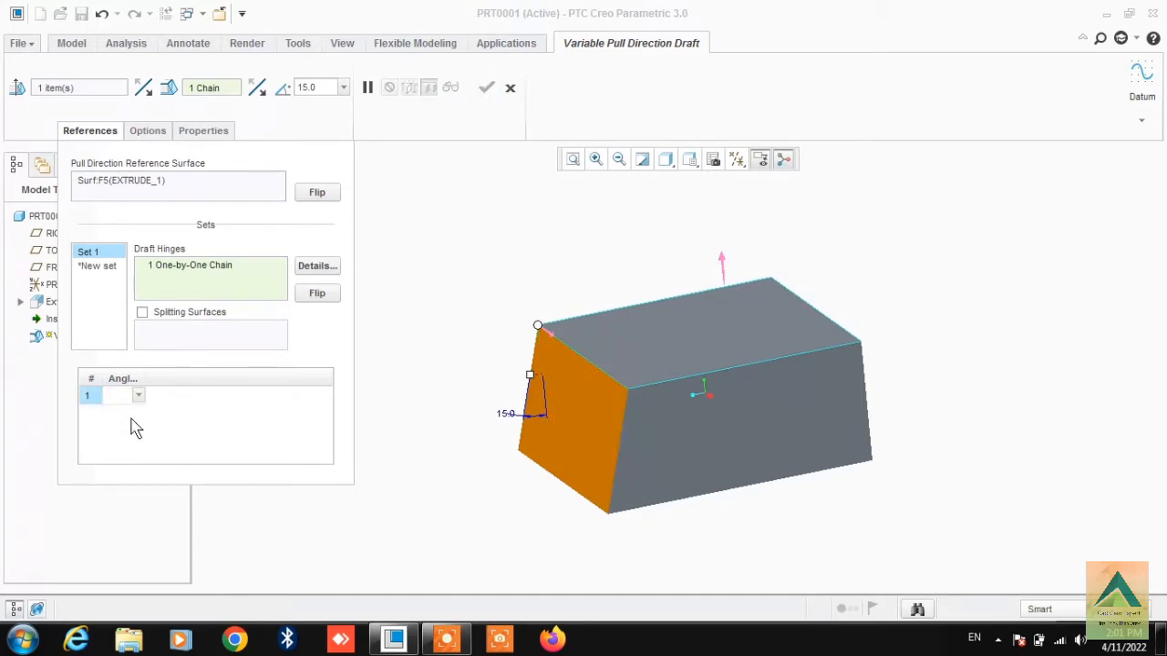
pyautogui.press('Return')
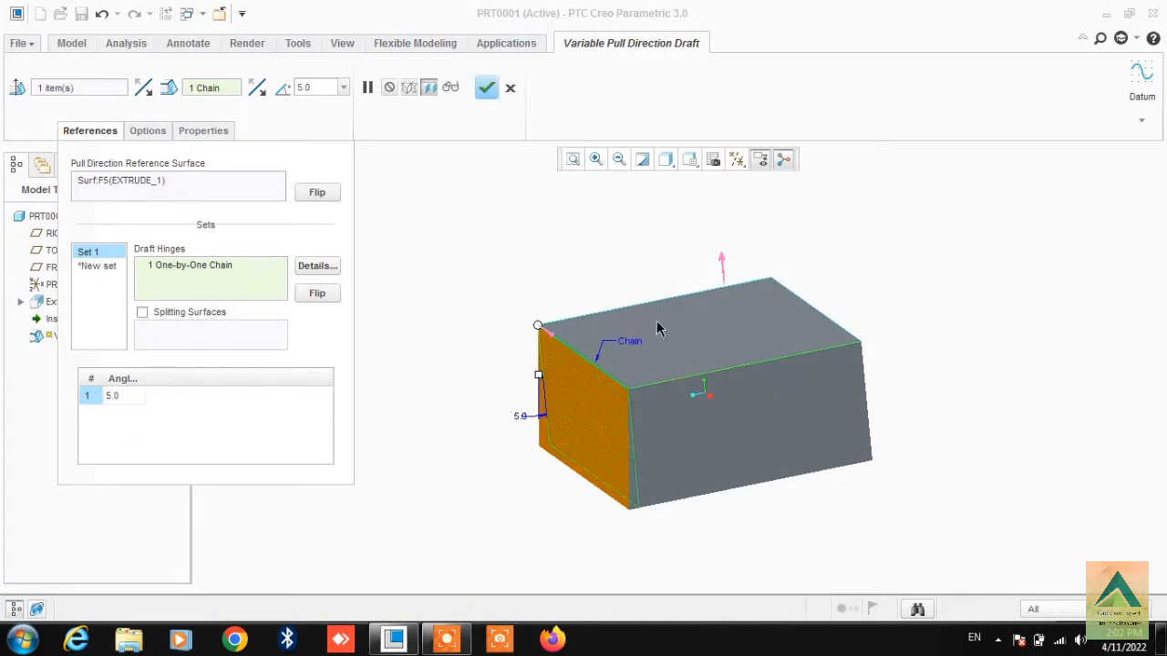
pyautogui.click(486, 89)
pyautogui.click(483, 319)
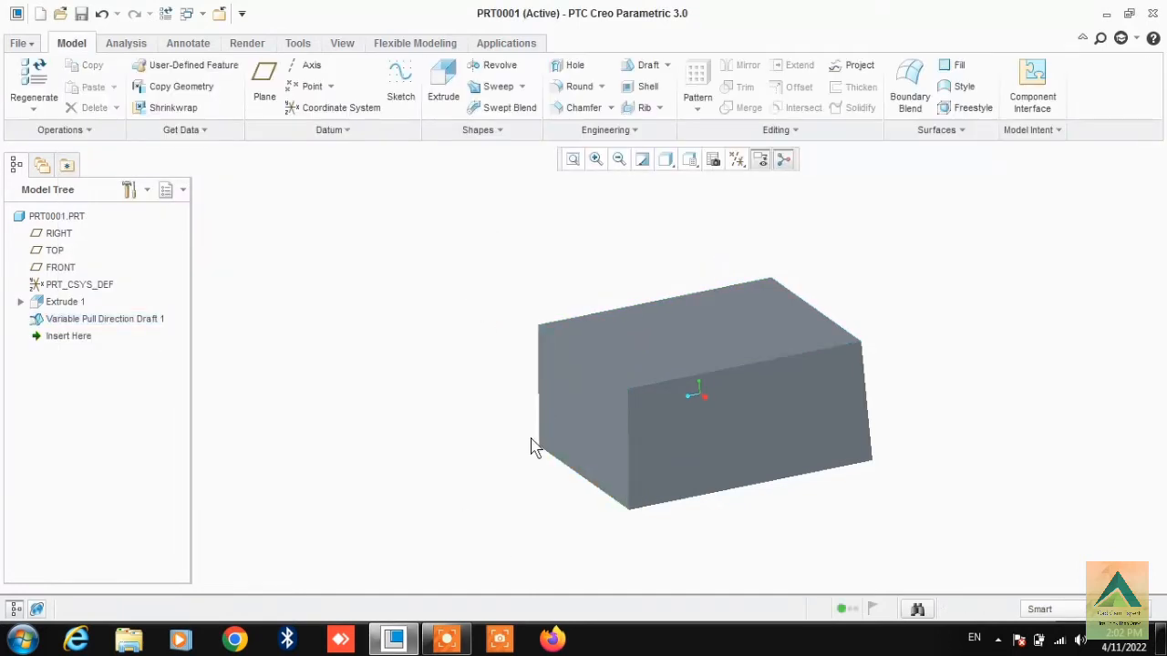
pyautogui.moveTo(532, 443); pyautogui.dragTo(570, 276, button='middle')
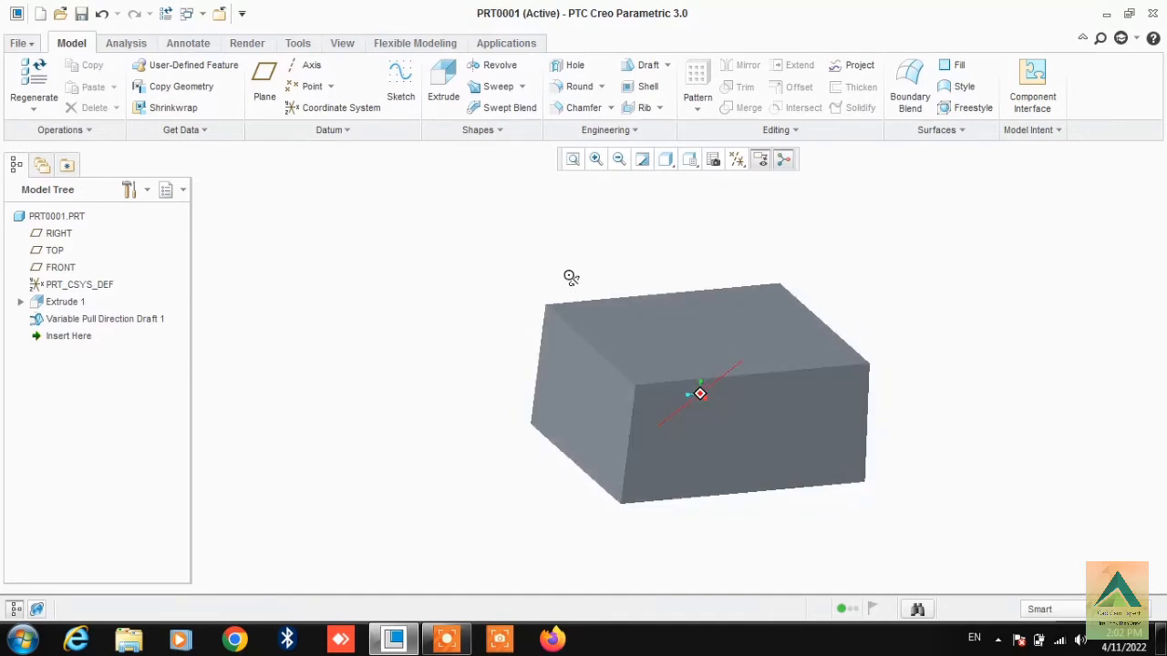
# Redefine the draft, adding a second set hinged on the top face's front edge with a 15-degree angle
pyautogui.click(87, 320)
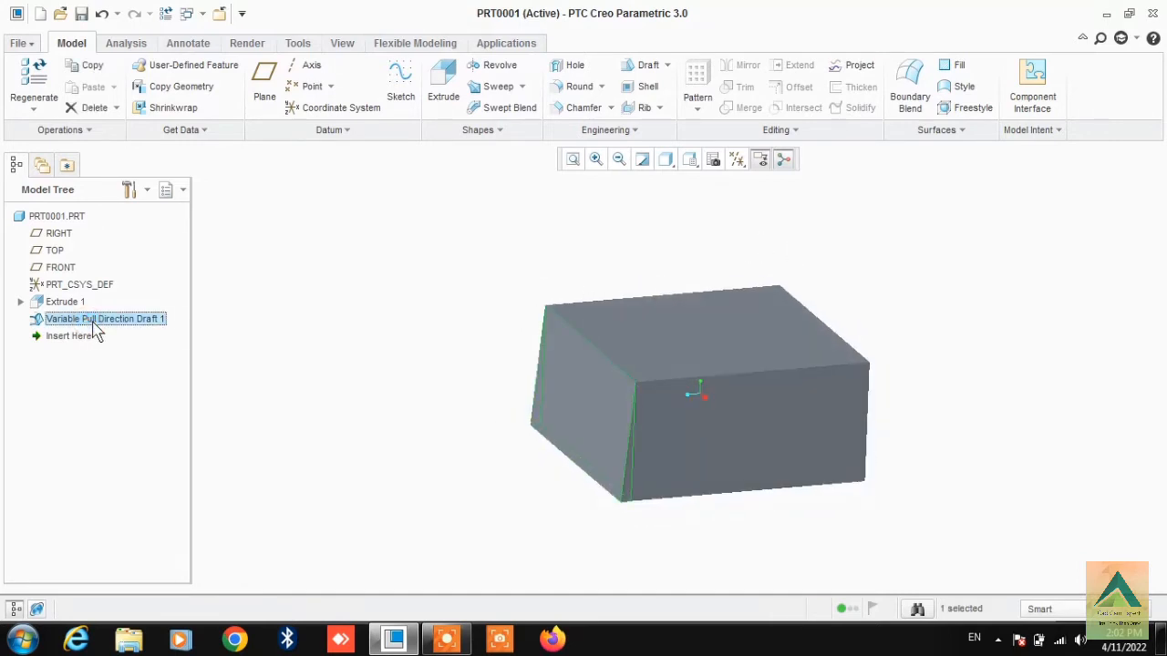
pyautogui.rightClick(91, 324)
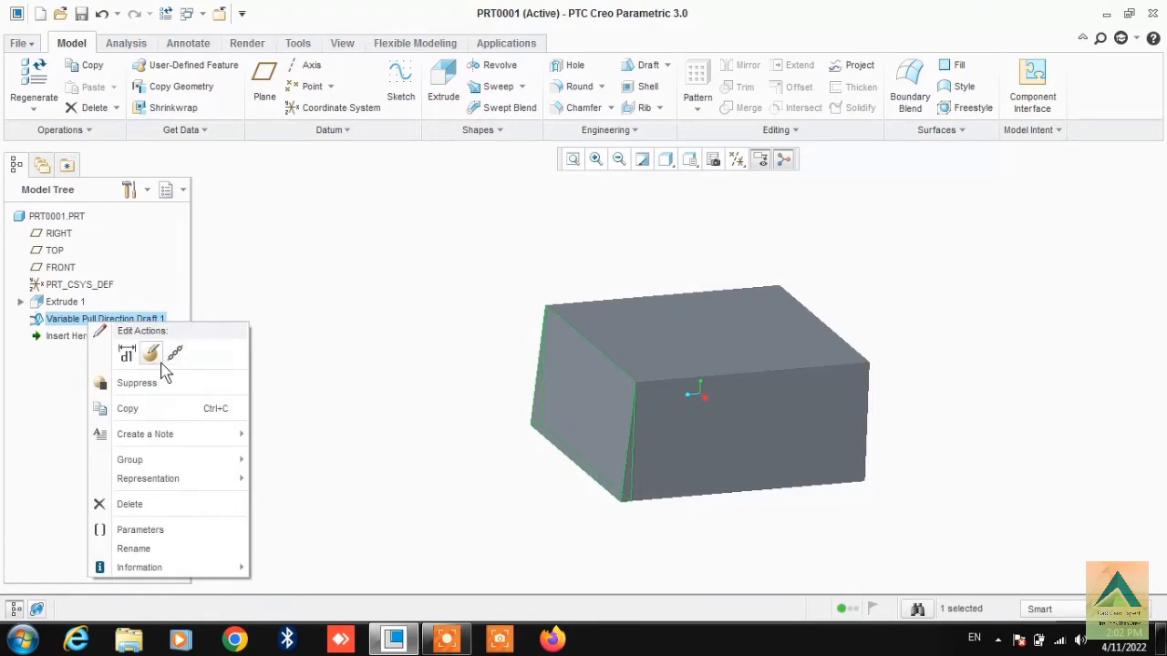
pyautogui.click(173, 354)
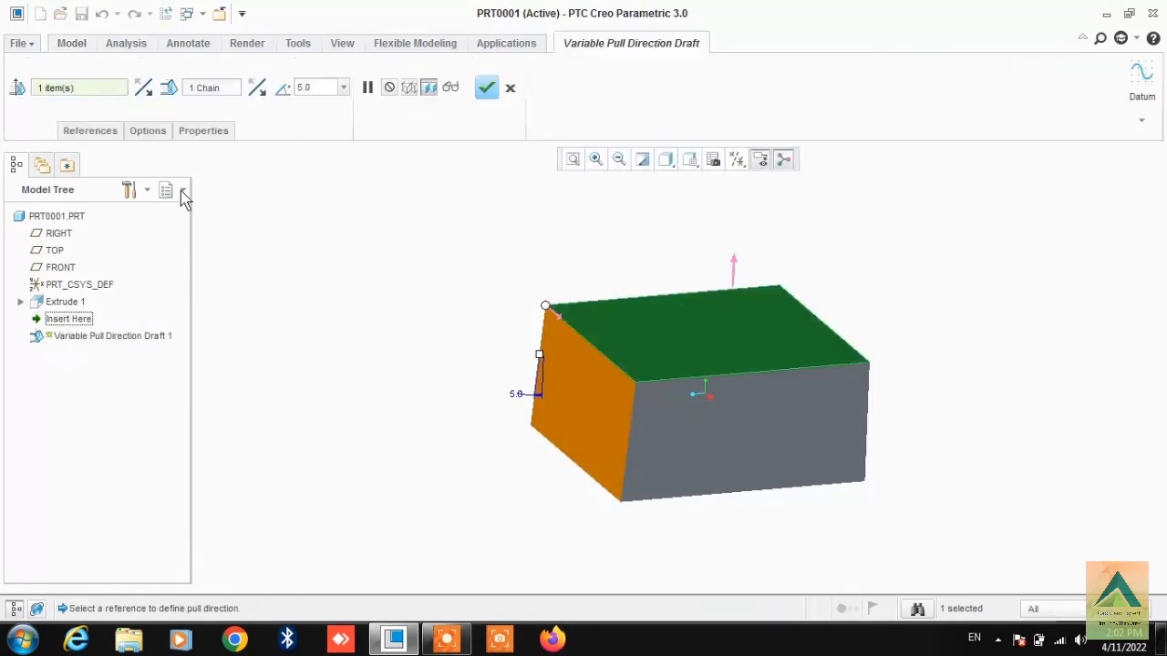
pyautogui.click(98, 134)
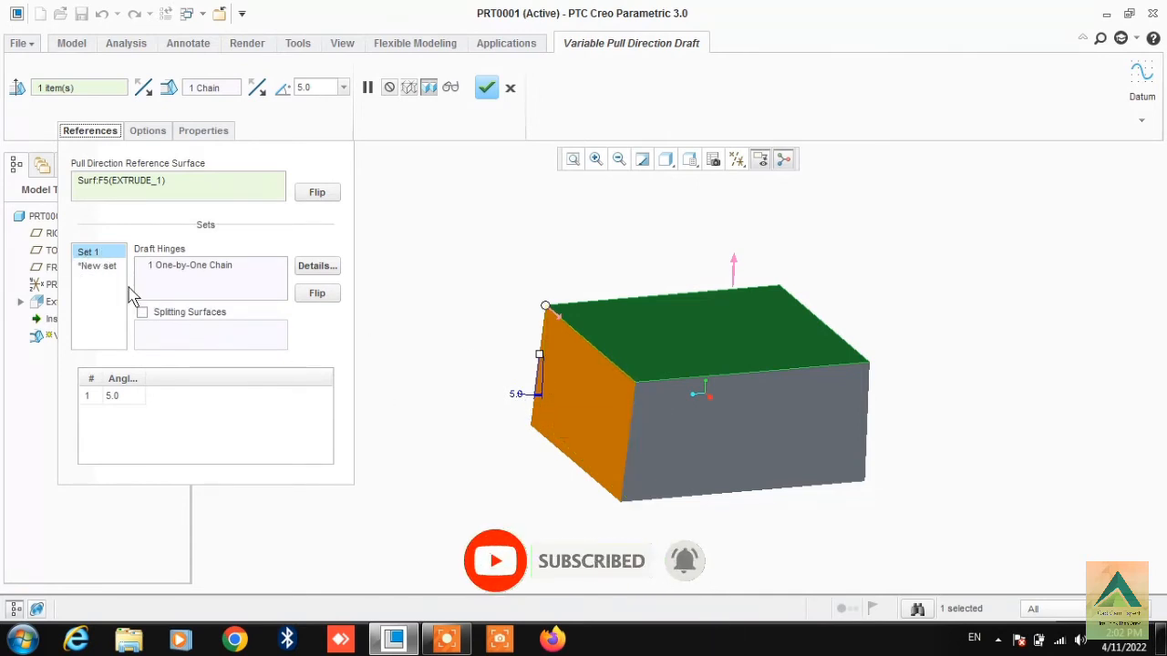
pyautogui.click(97, 267)
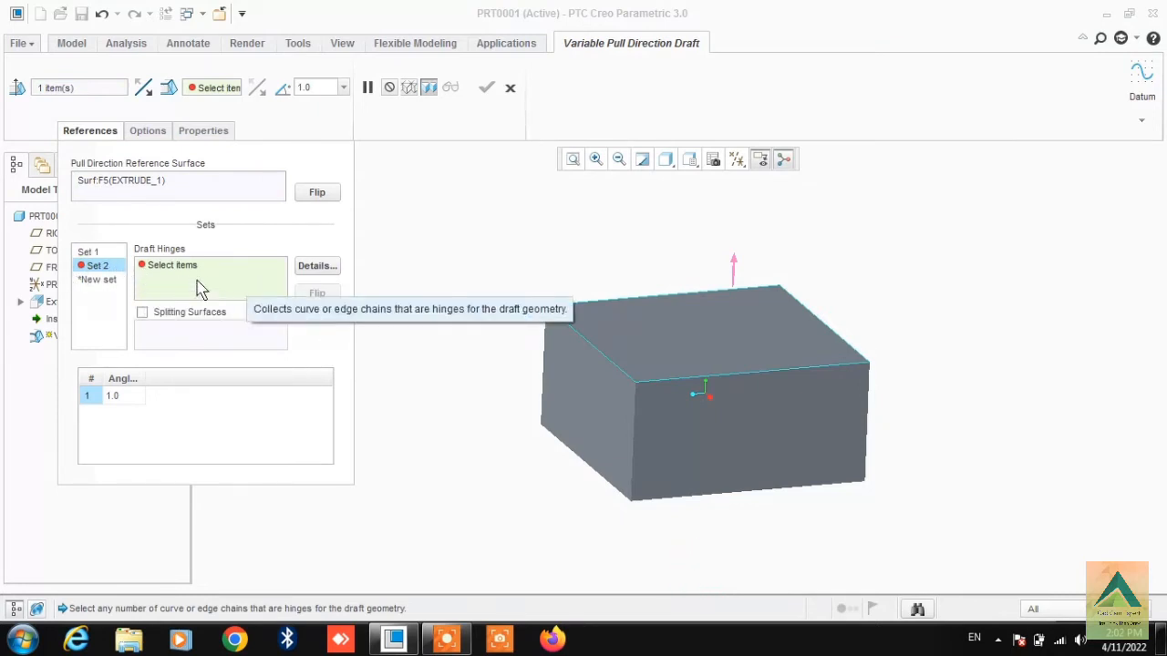
pyautogui.click(713, 383)
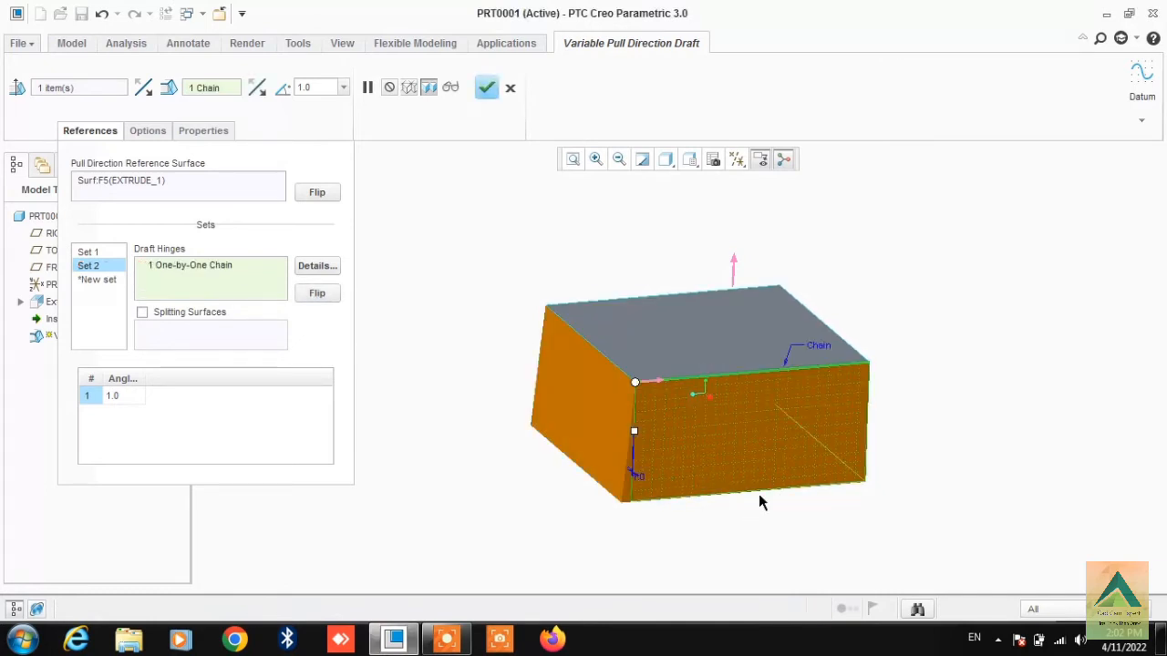
pyautogui.doubleClick(643, 478)
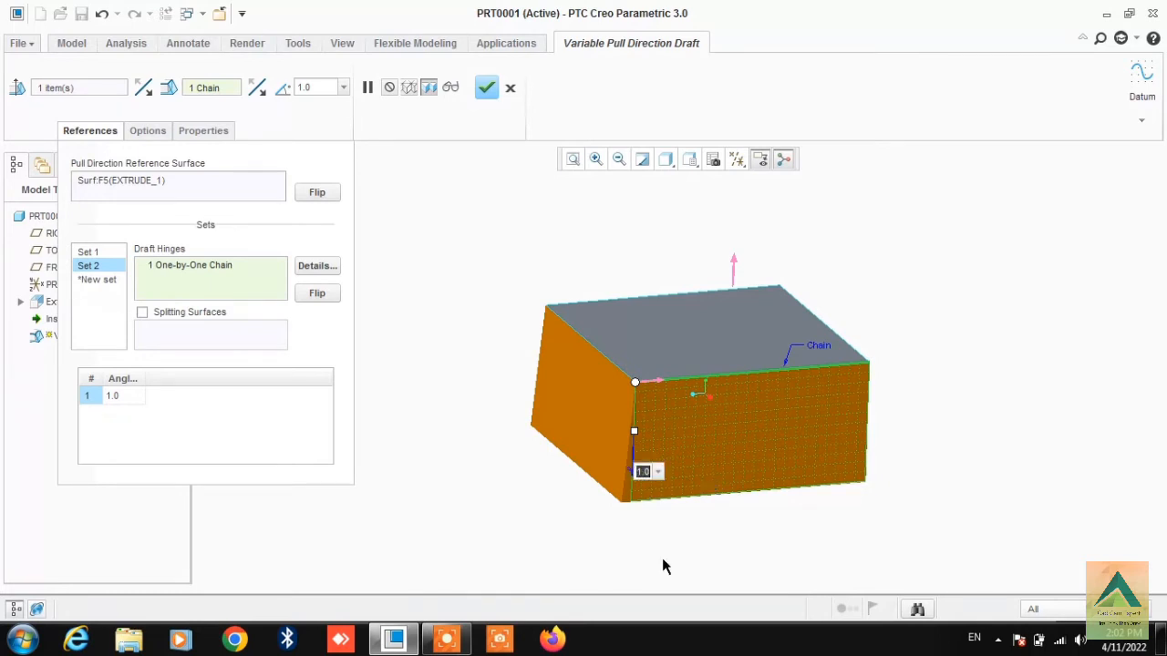
pyautogui.write('15')
pyautogui.press('Return')
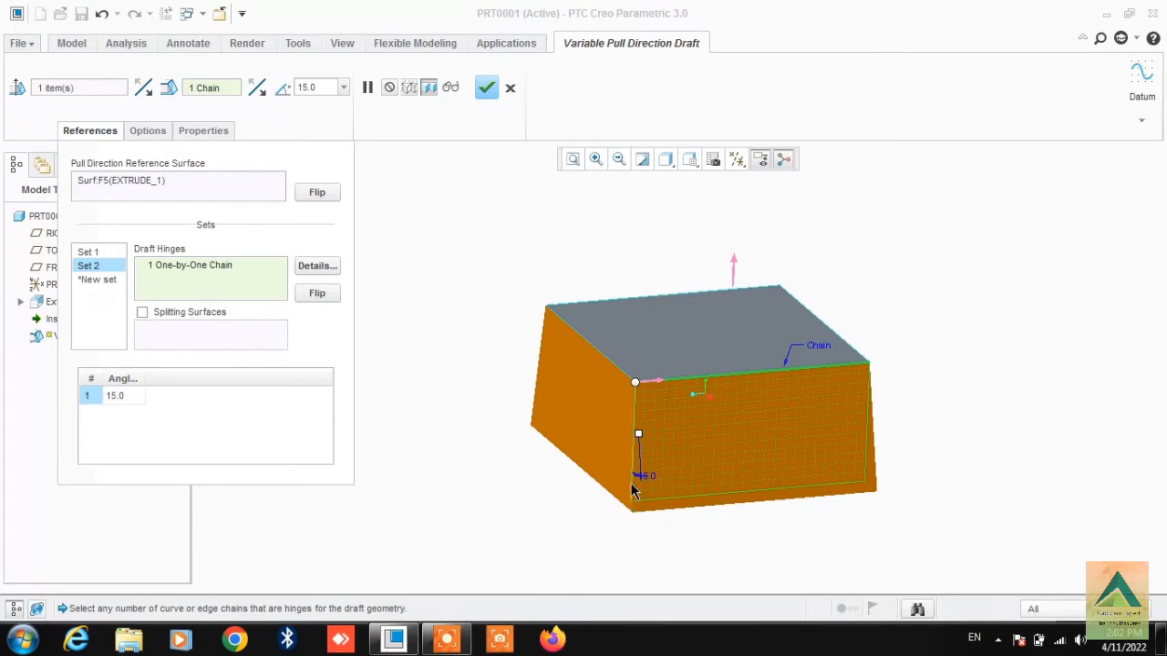
# Change the Set 2 draft angle to 25 degrees and complete the redefined draft
pyautogui.click(113, 395)
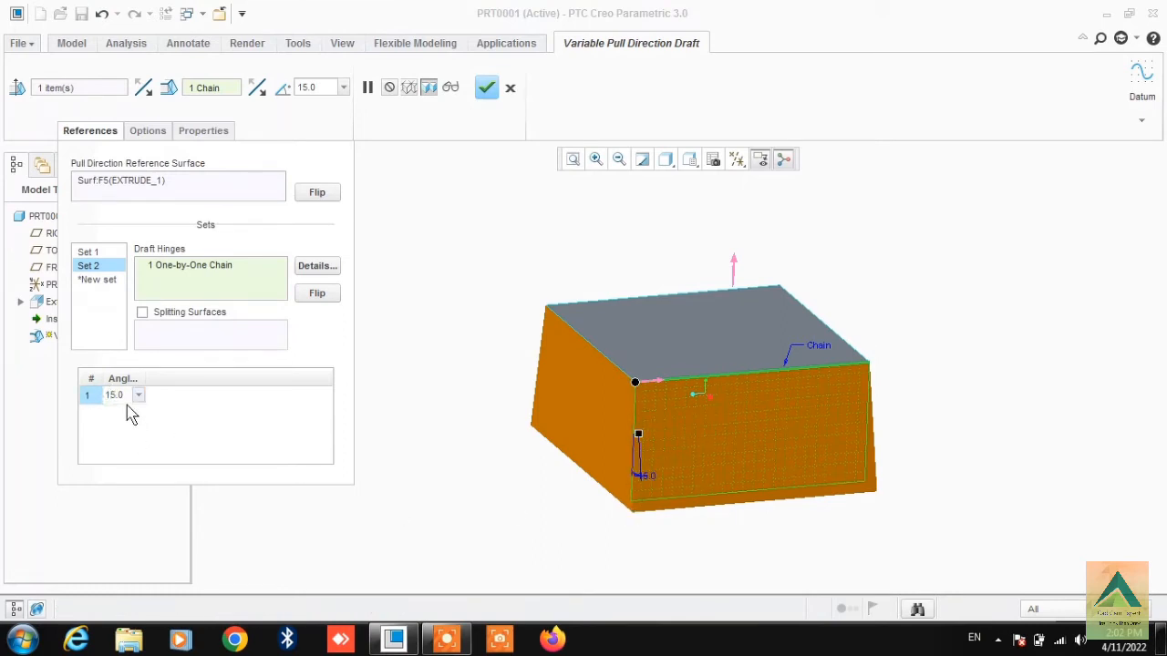
pyautogui.press('BackSpace')
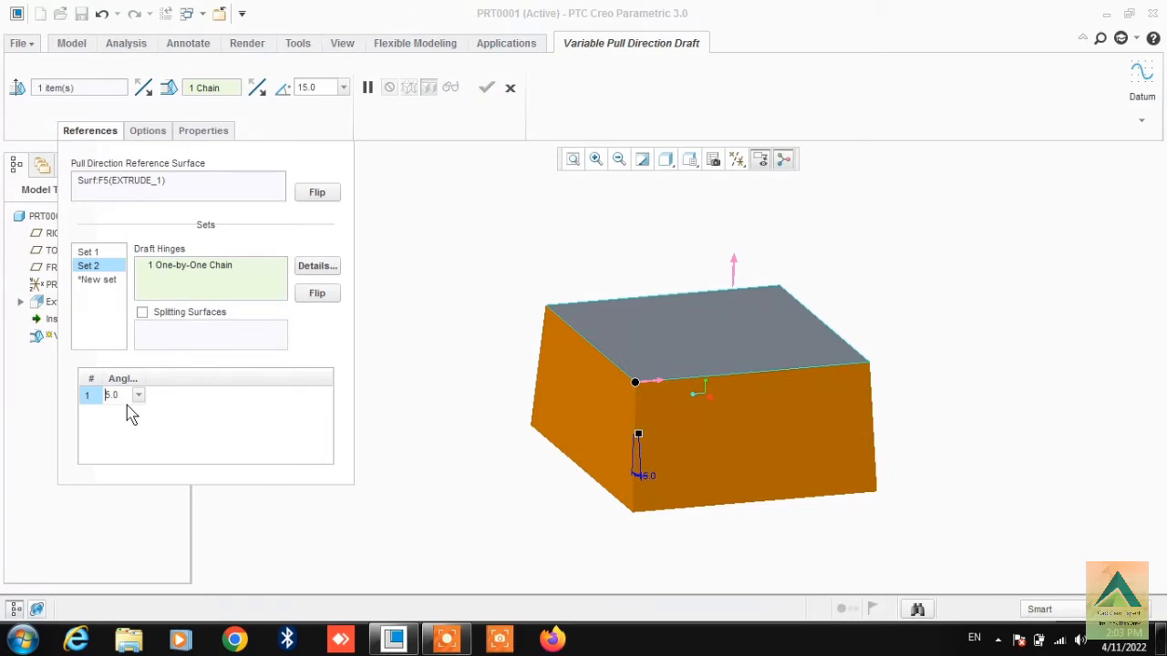
pyautogui.write('2')
pyautogui.press('Return')
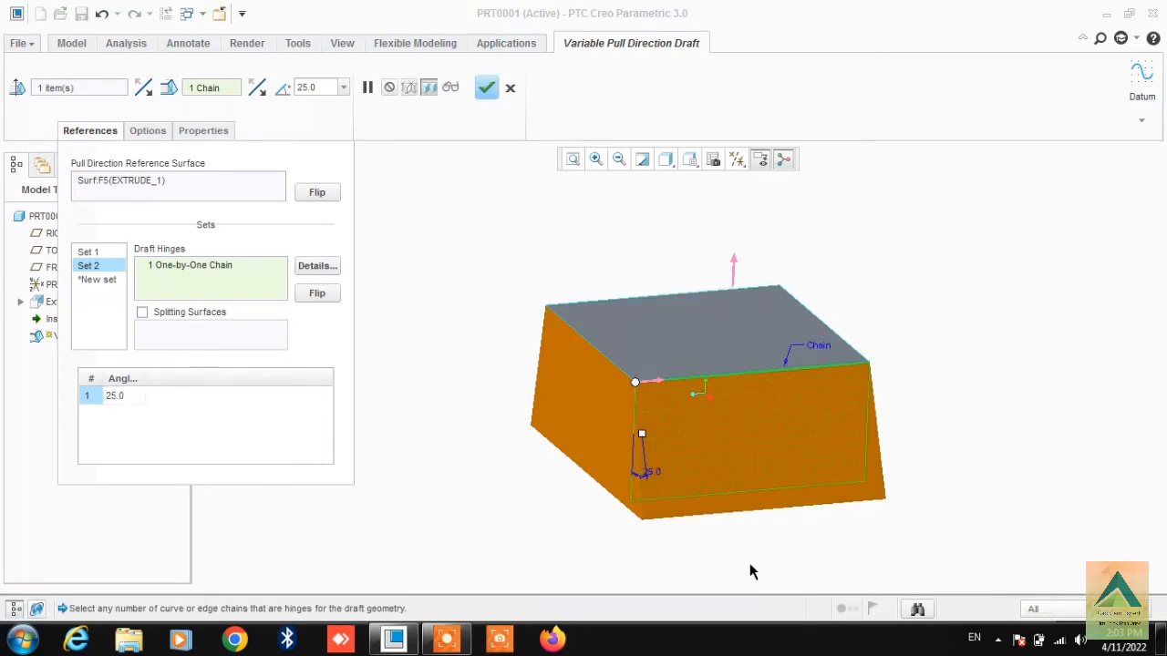
pyautogui.moveTo(753, 572); pyautogui.dragTo(789, 571, button='middle')
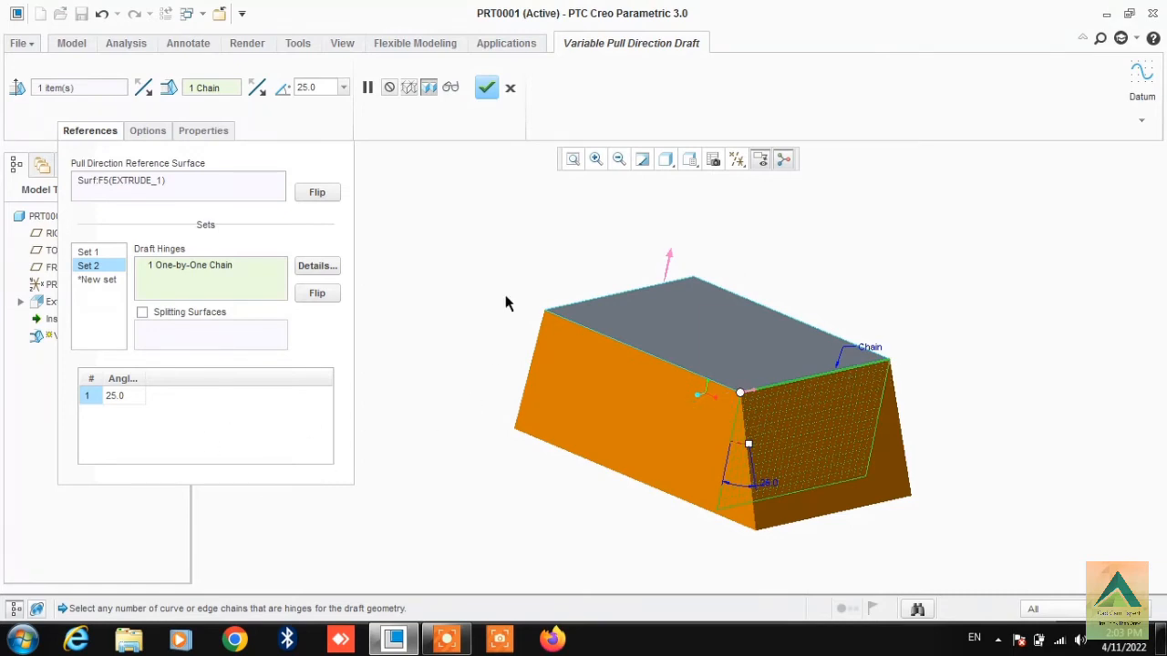
pyautogui.click(486, 87)
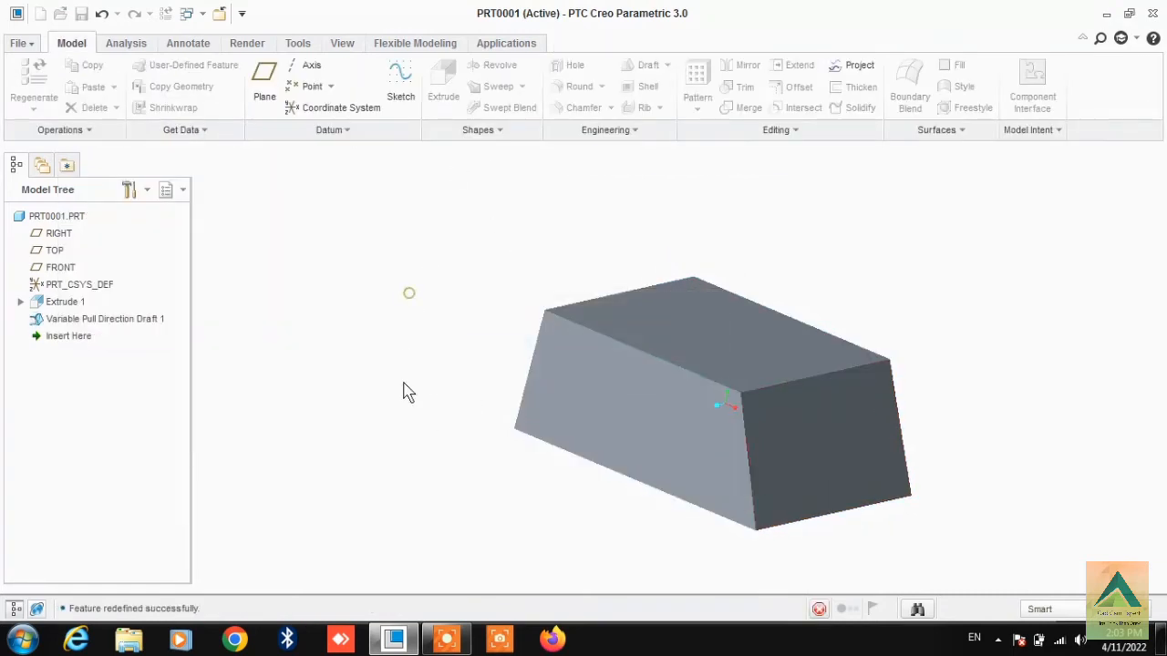
# Undo the draft redefinition and the Variable Pull Direction Draft itself, leaving only the extruded block
pyautogui.moveTo(413, 415)
pyautogui.mouseDown(button='middle')
pyautogui.moveTo(350, 402)
pyautogui.moveTo(393, 414)
pyautogui.mouseUp(button='middle')
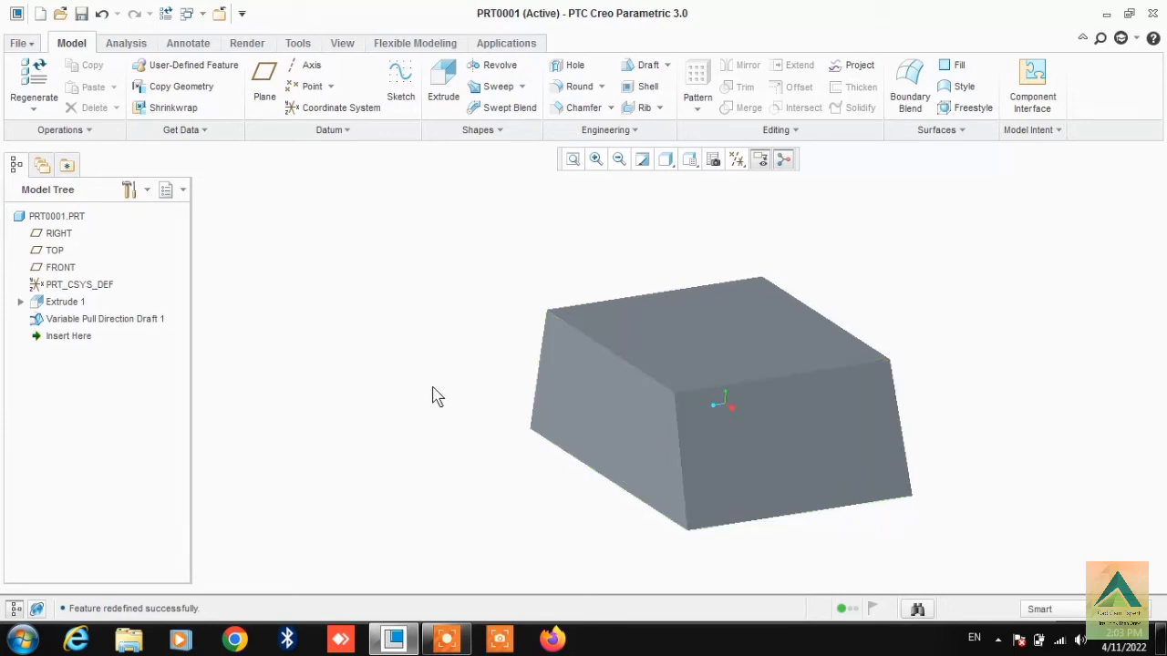
pyautogui.hotkey('ctrl', 'z')
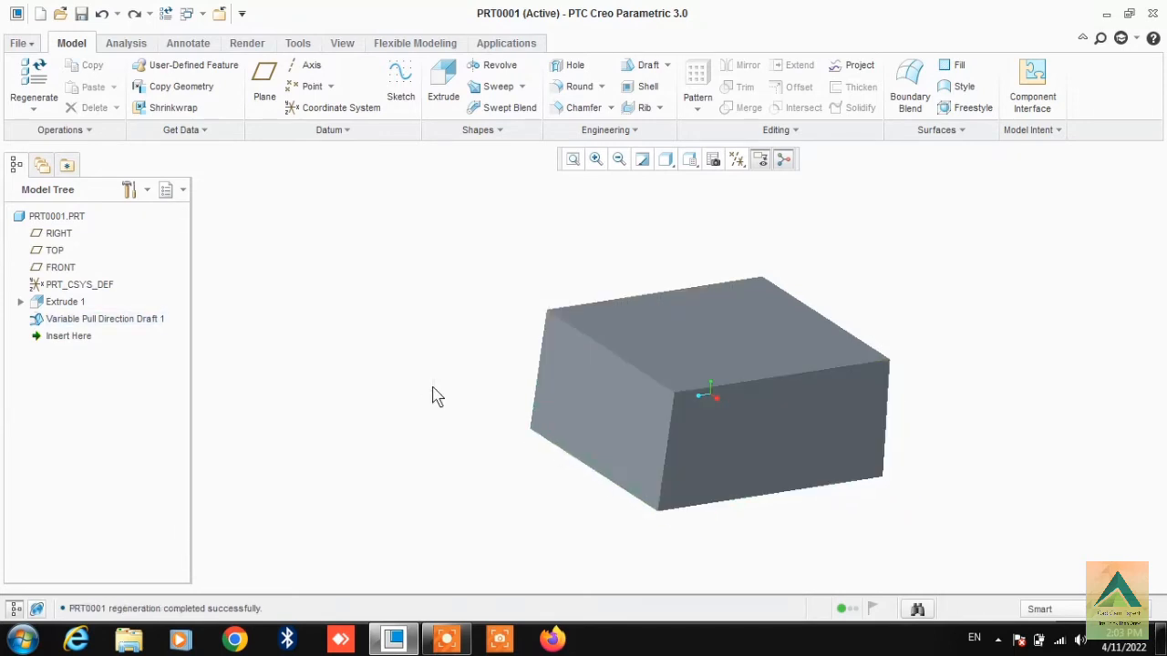
pyautogui.hotkey('ctrl', 'z')
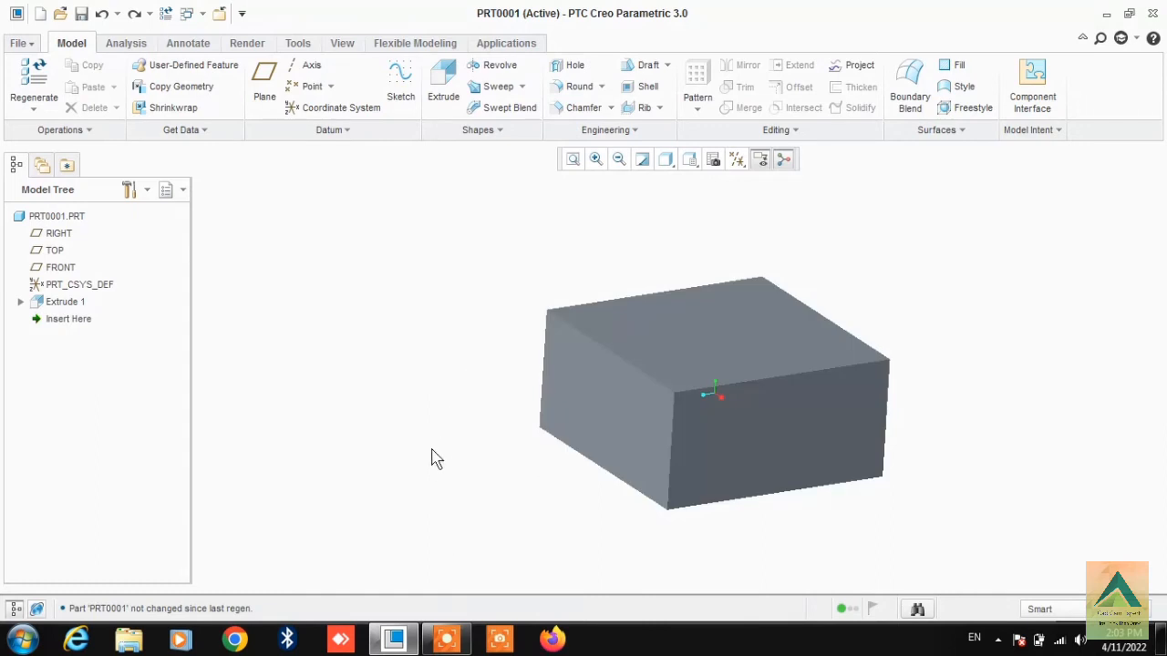
# Begin another Variable Pull Direction Draft and define its pull direction from the block's top face
pyautogui.click(666, 64)
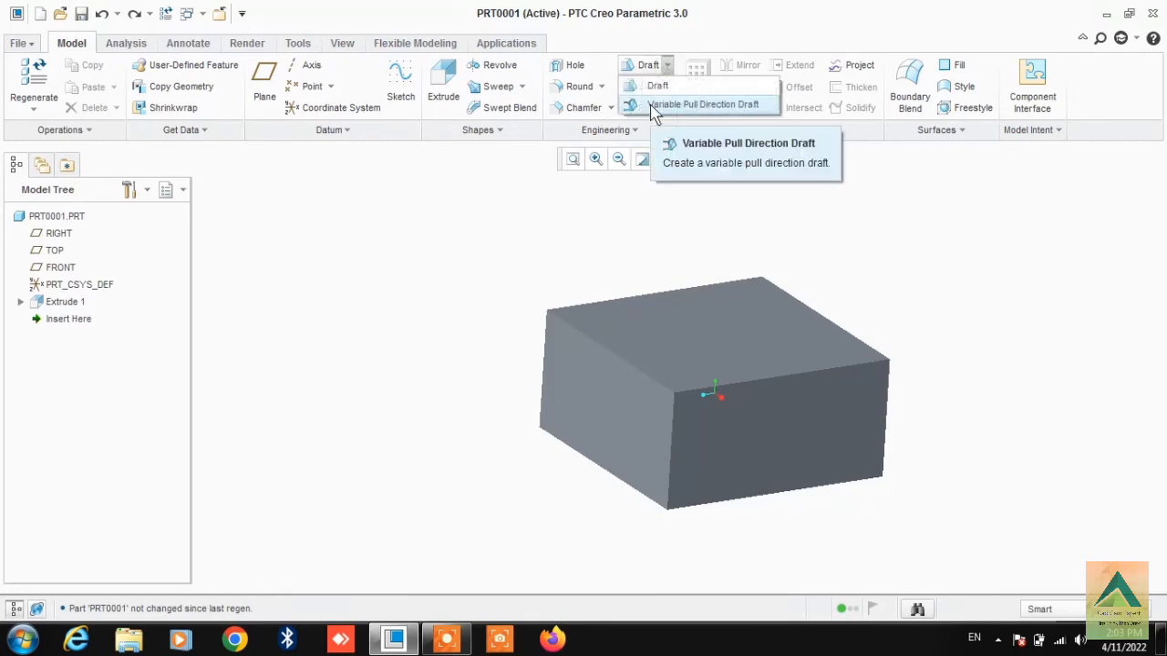
pyautogui.click(726, 103)
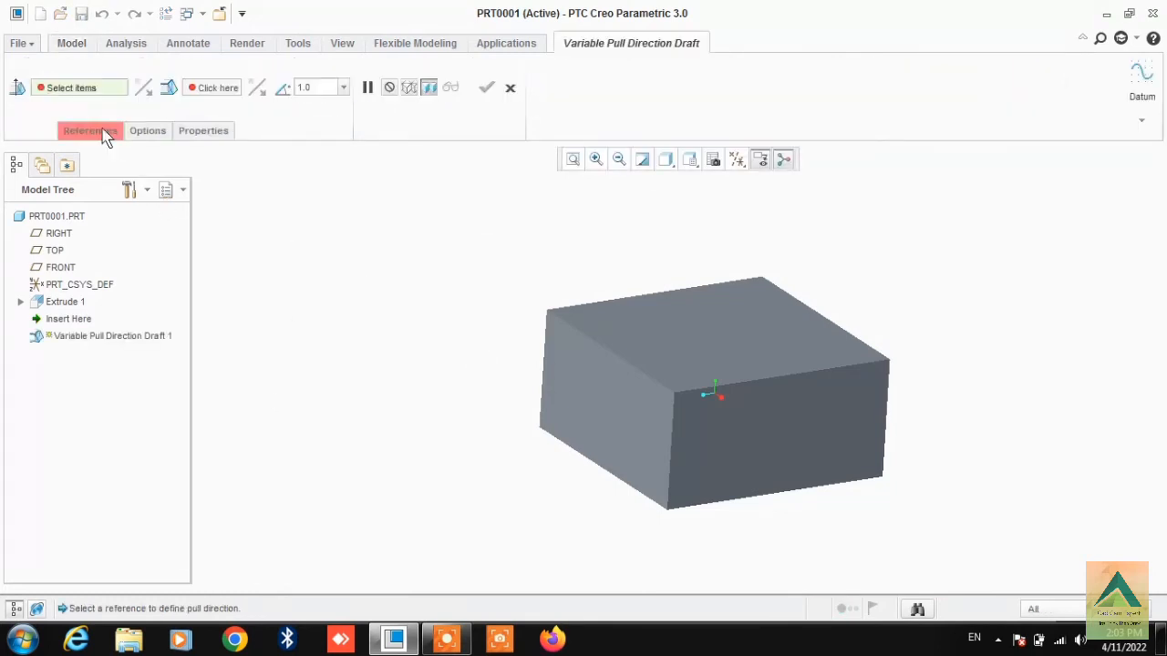
pyautogui.click(100, 132)
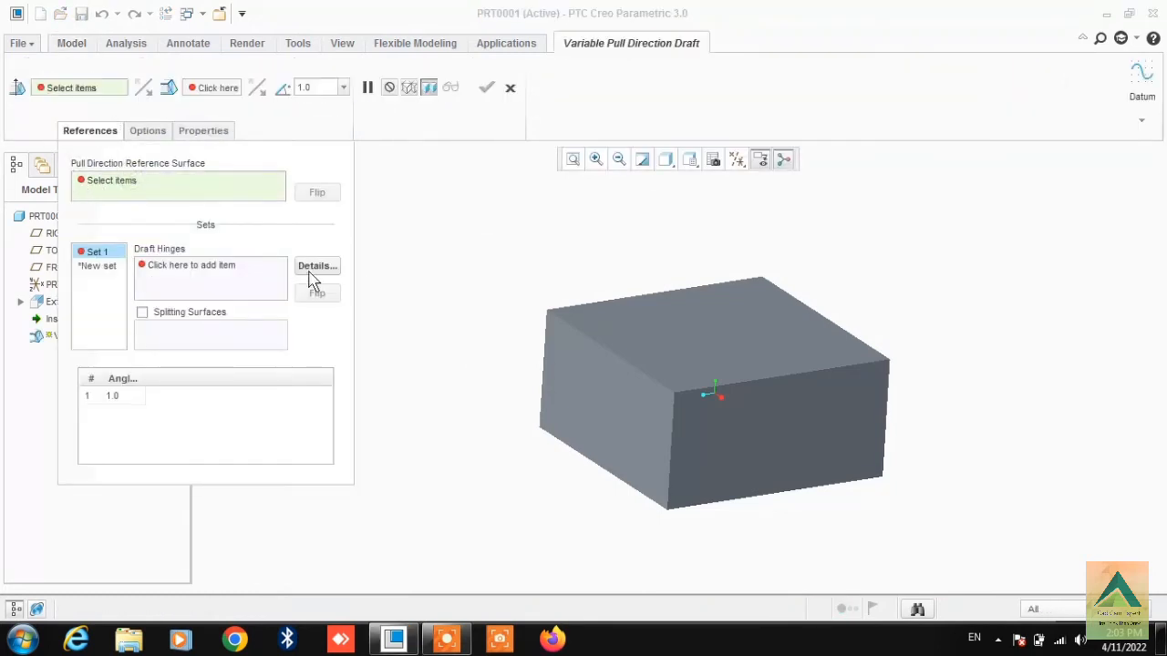
pyautogui.click(719, 315)
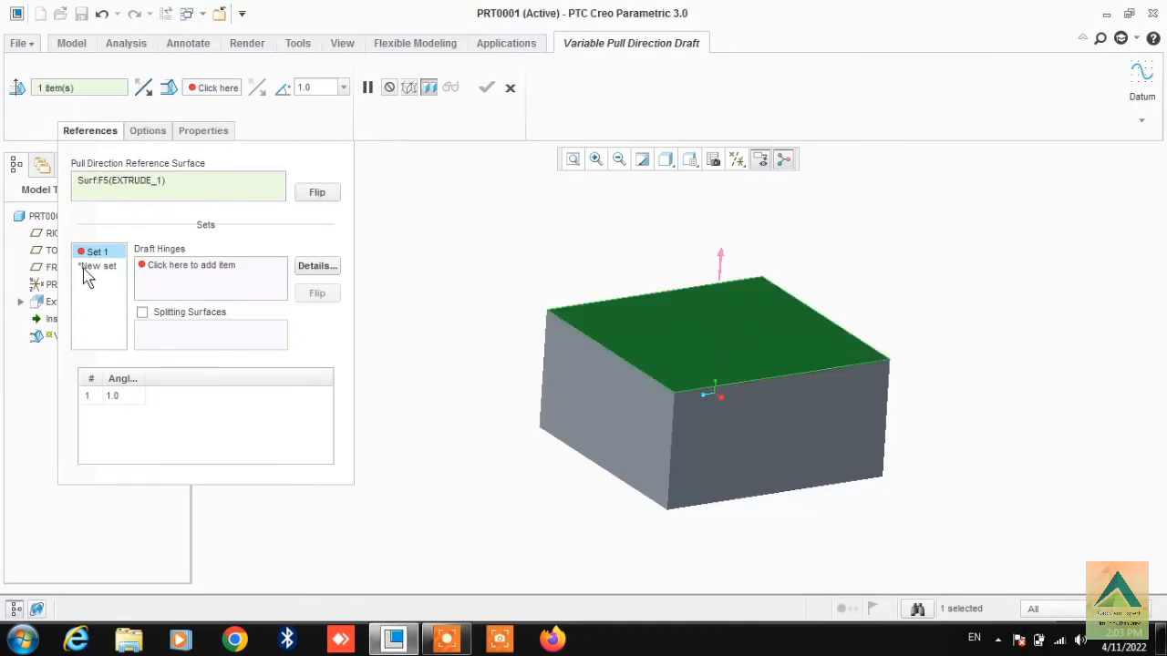
# Hinge the first draft set on the top face's left edge and set its draft angle to 10 degrees
pyautogui.click(169, 274)
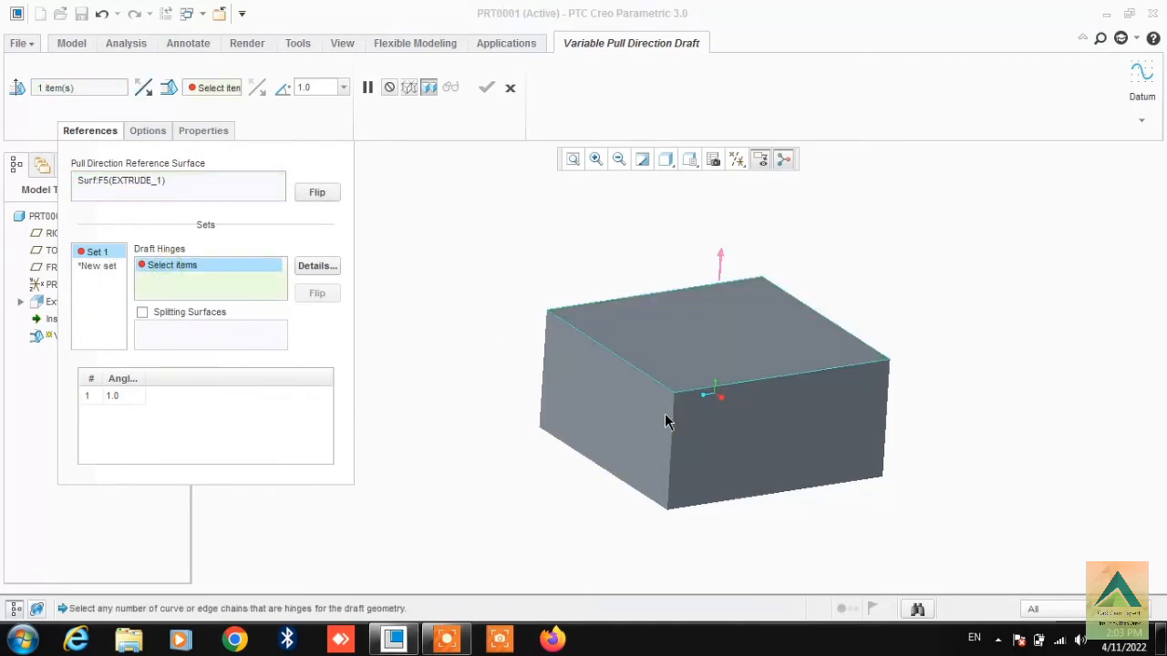
pyautogui.click(624, 368)
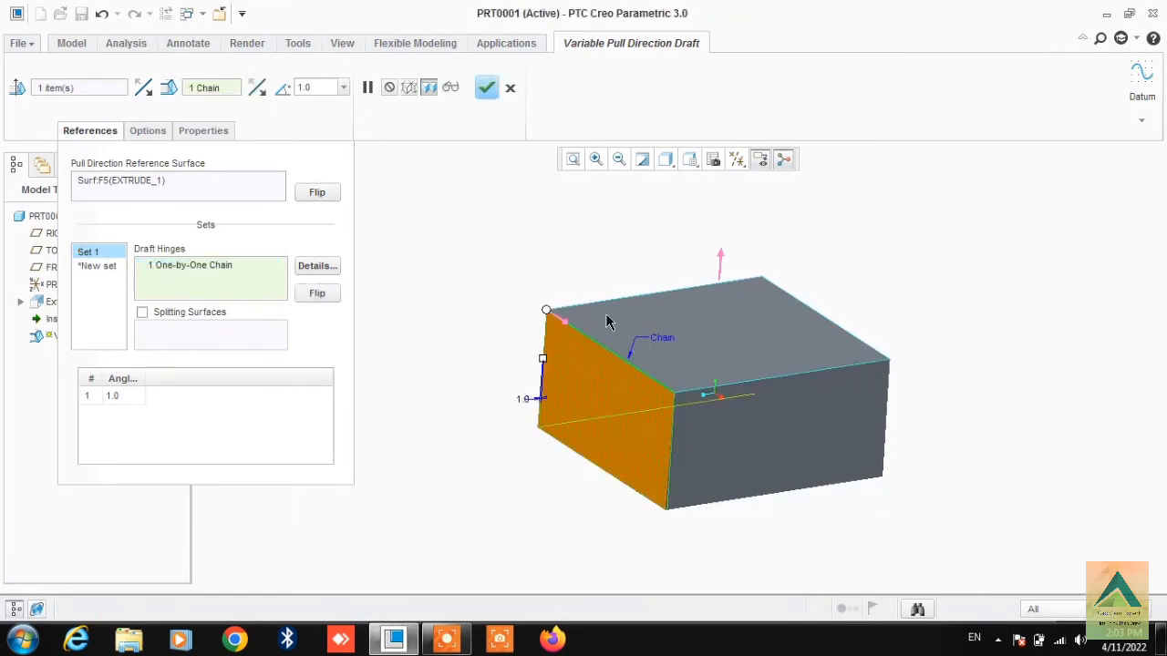
pyautogui.scroll(3, 580, 401)
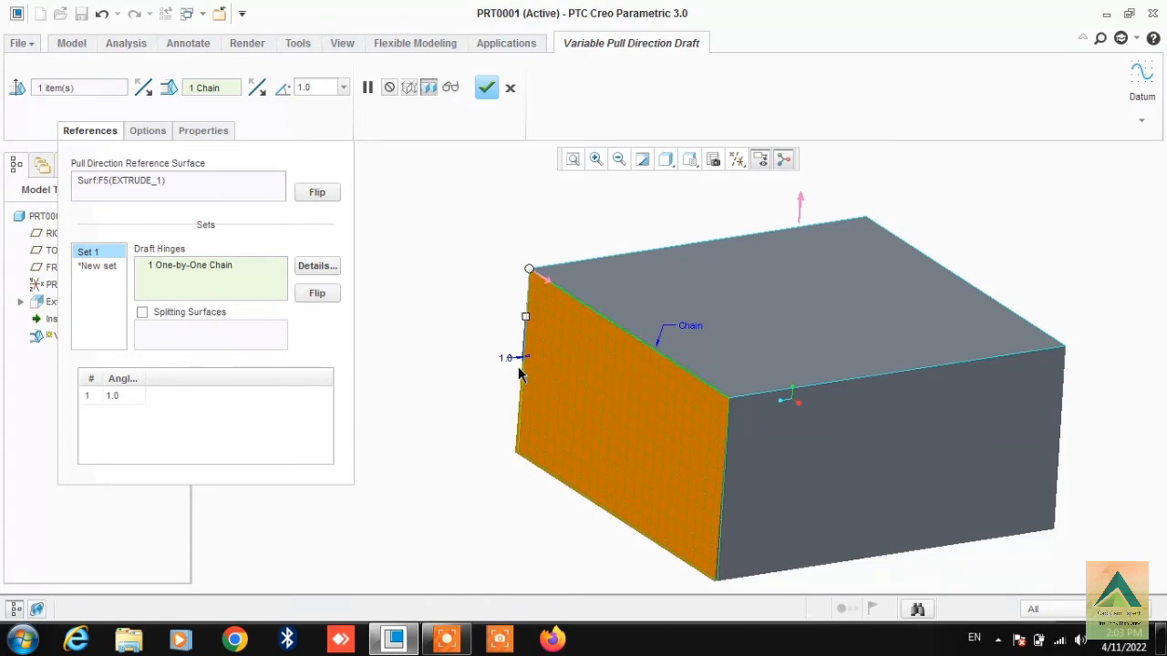
pyautogui.doubleClick(112, 394)
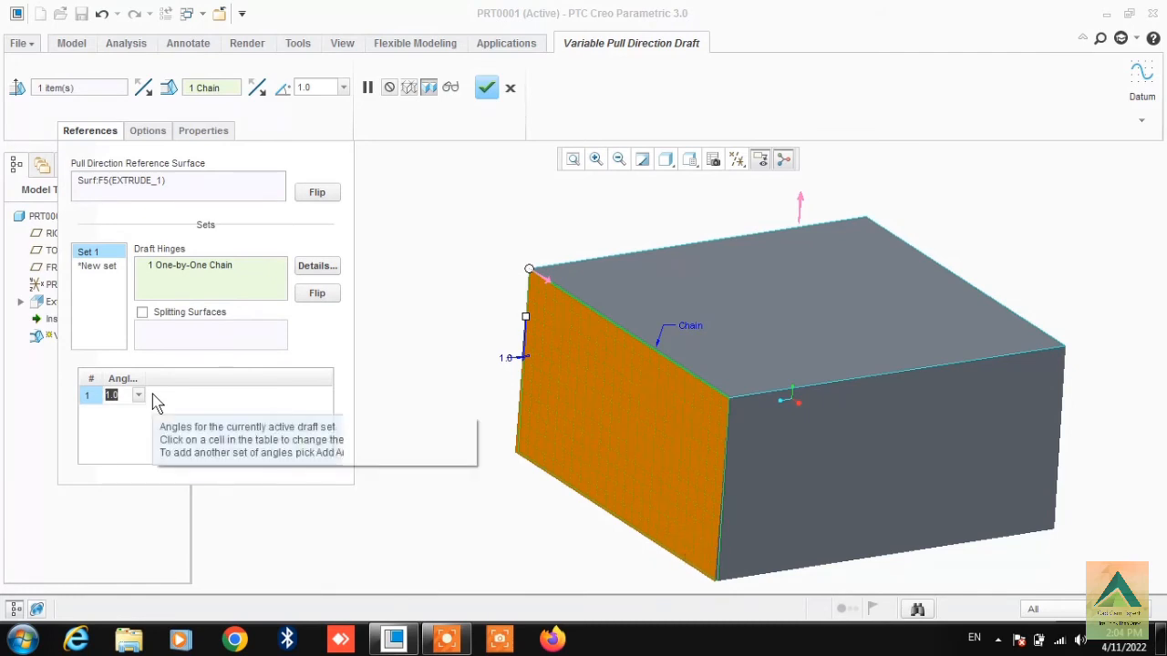
pyautogui.write('10')
pyautogui.press('Return')
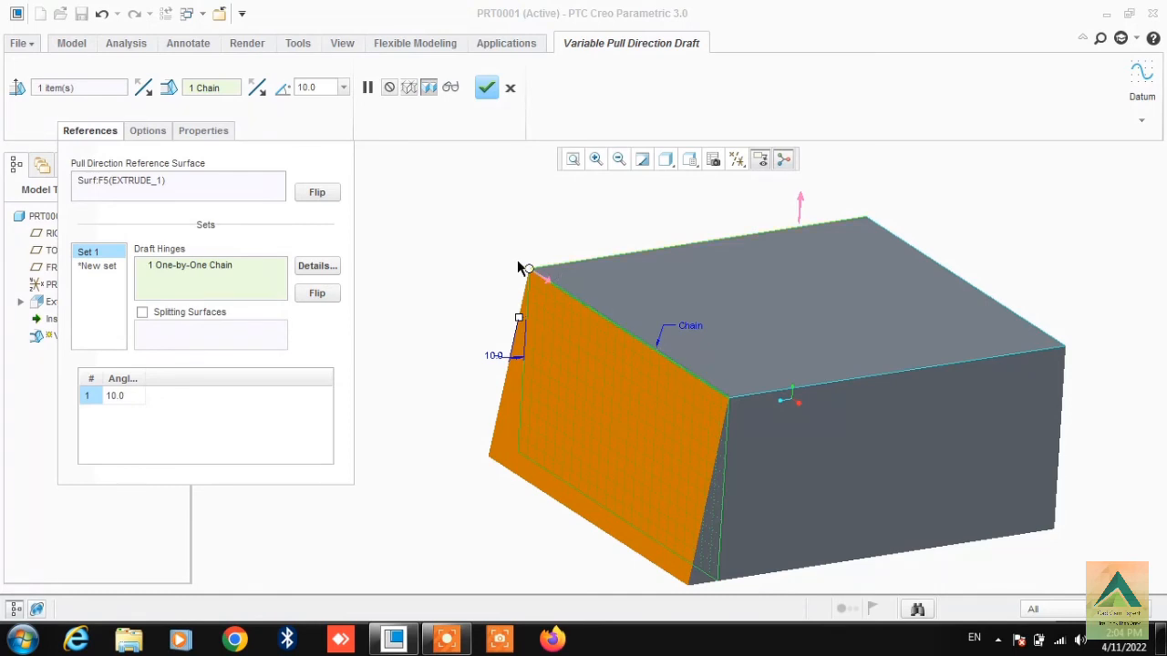
# Add a second draft angle to Set 1 at the hinge edge's front end and set it to 6 degrees
pyautogui.rightClick(89, 408)
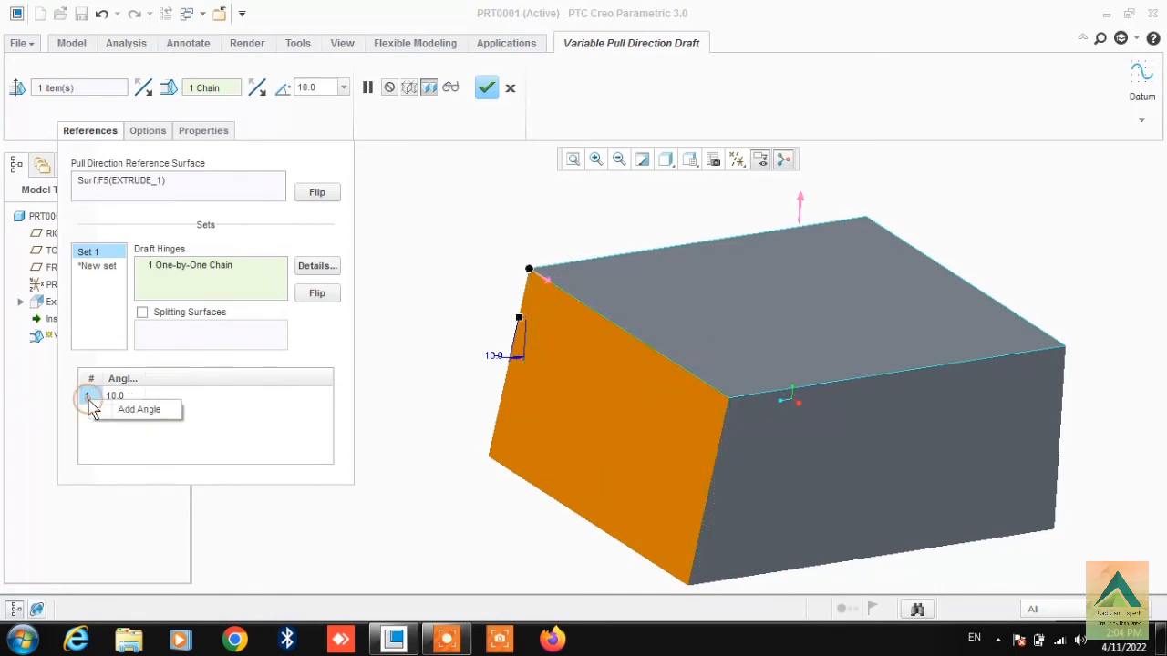
pyautogui.click(146, 412)
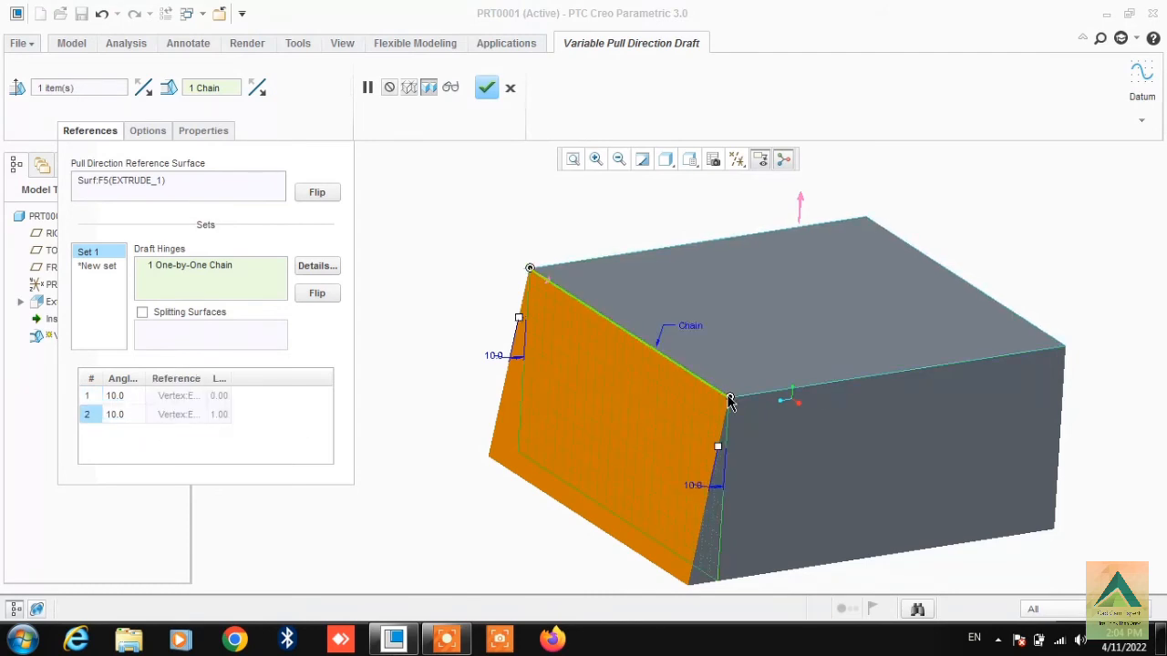
pyautogui.doubleClick(124, 414)
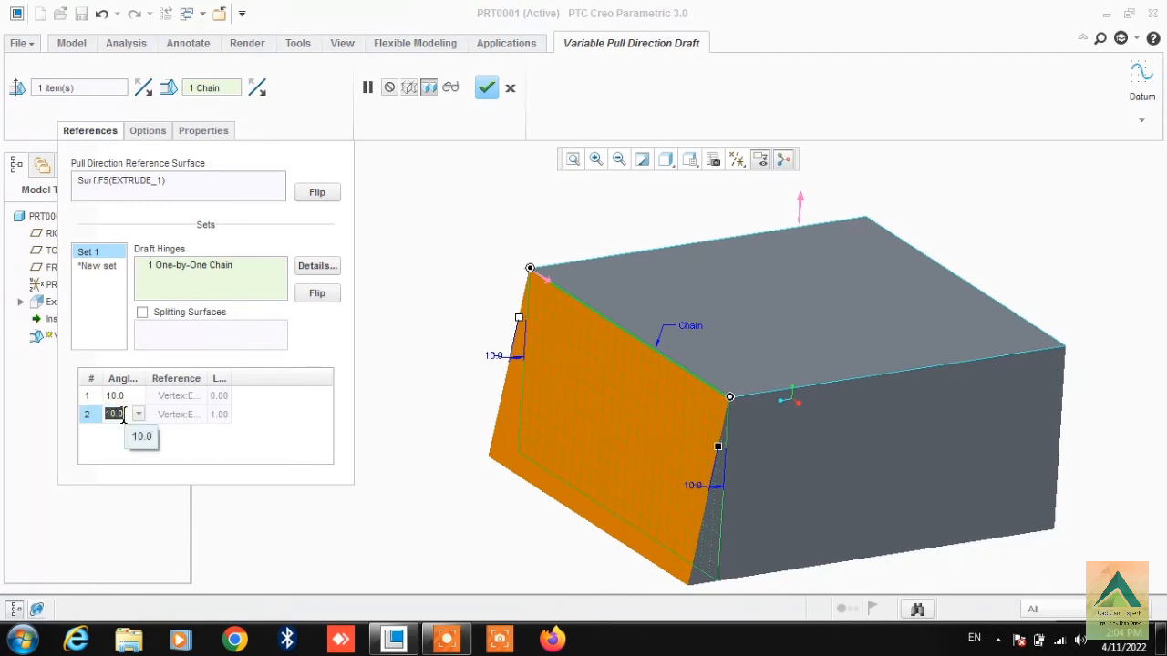
pyautogui.write('6')
pyautogui.press('Return')
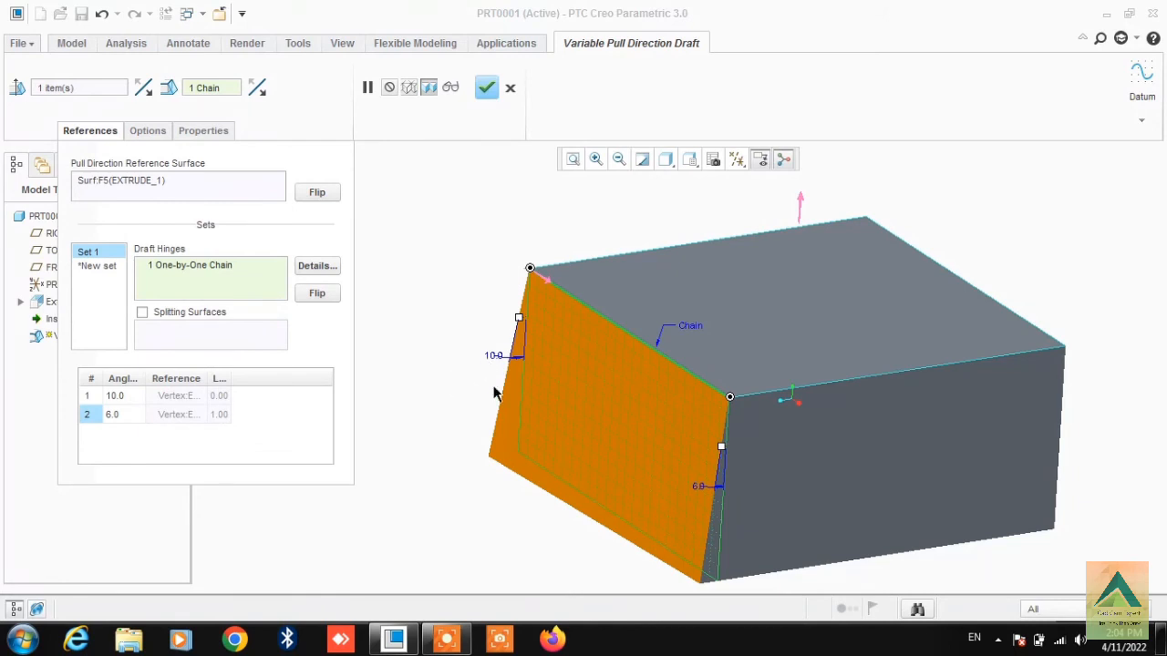
# Add a third draft angle of 15 degrees at the hinge edge's midpoint, location 0.50
pyautogui.rightClick(92, 420)
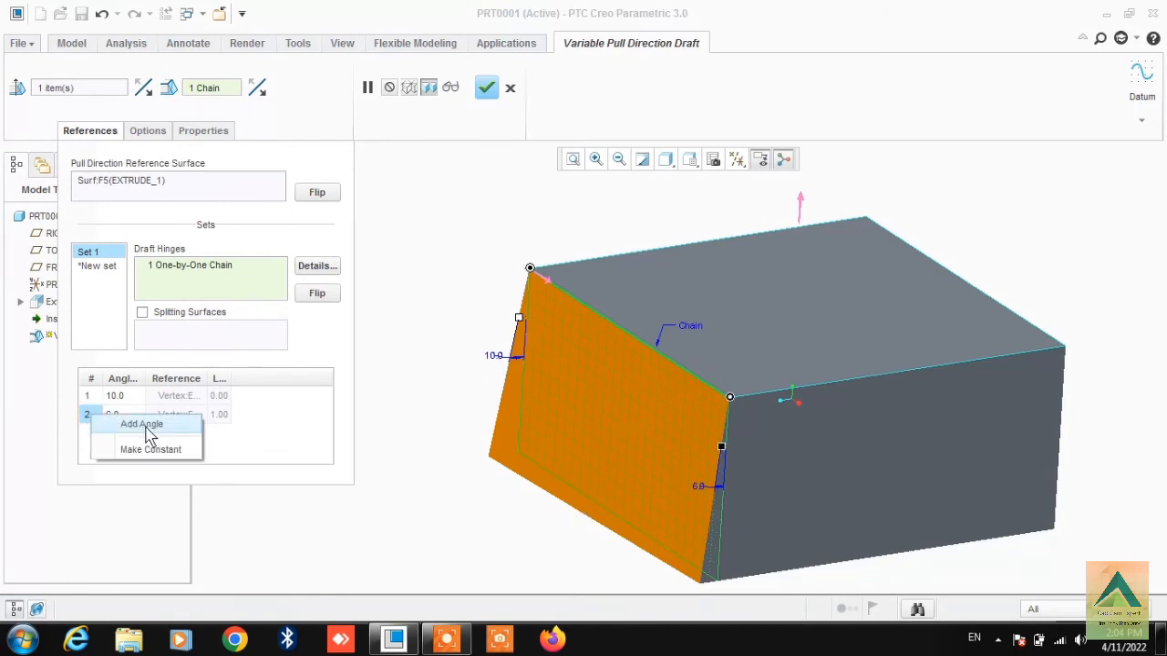
pyautogui.click(145, 425)
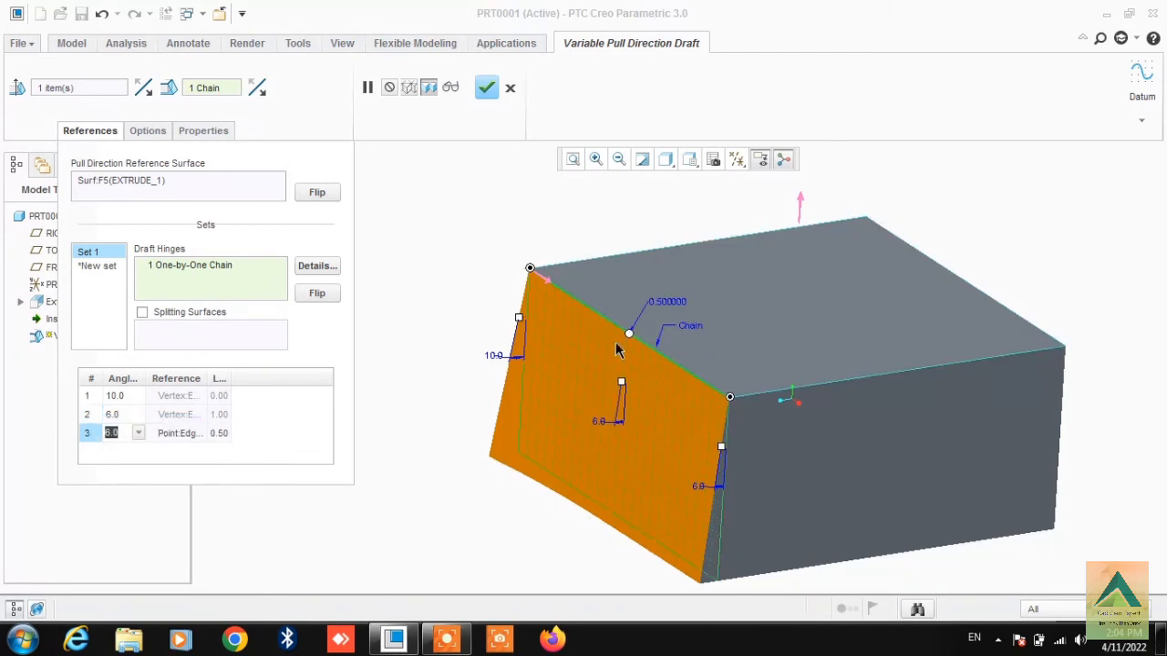
pyautogui.write('15')
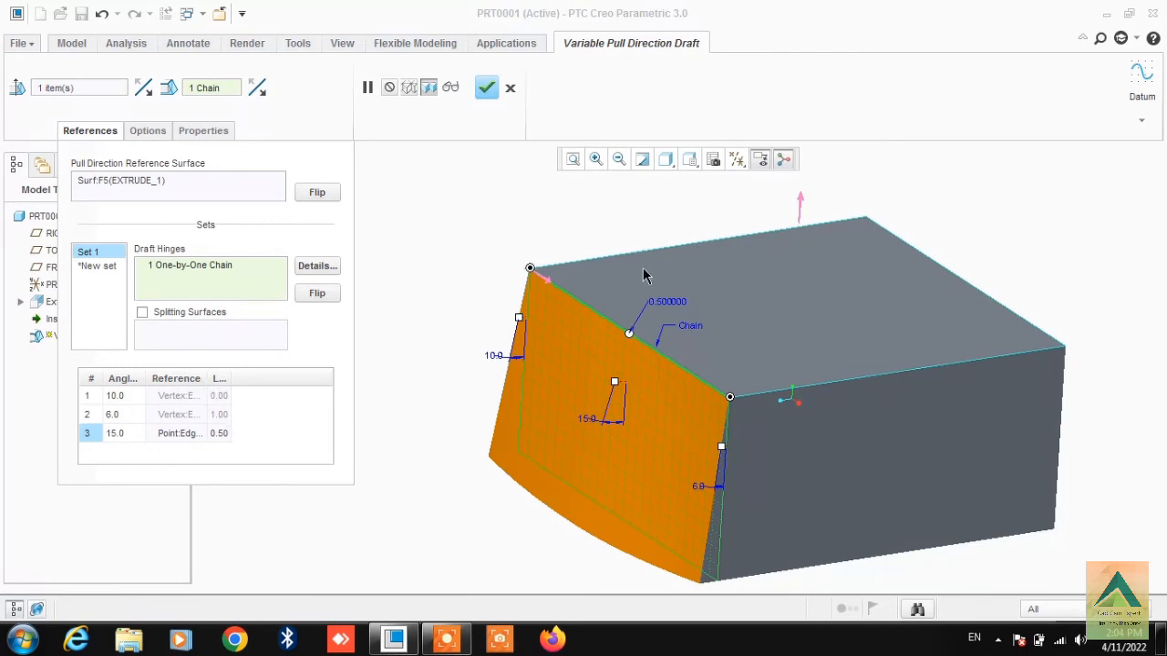
# Add a fourth draft angle of 3 degrees at location 0.75 along the hinge edge and complete the draft
pyautogui.scroll(2, 643, 276)
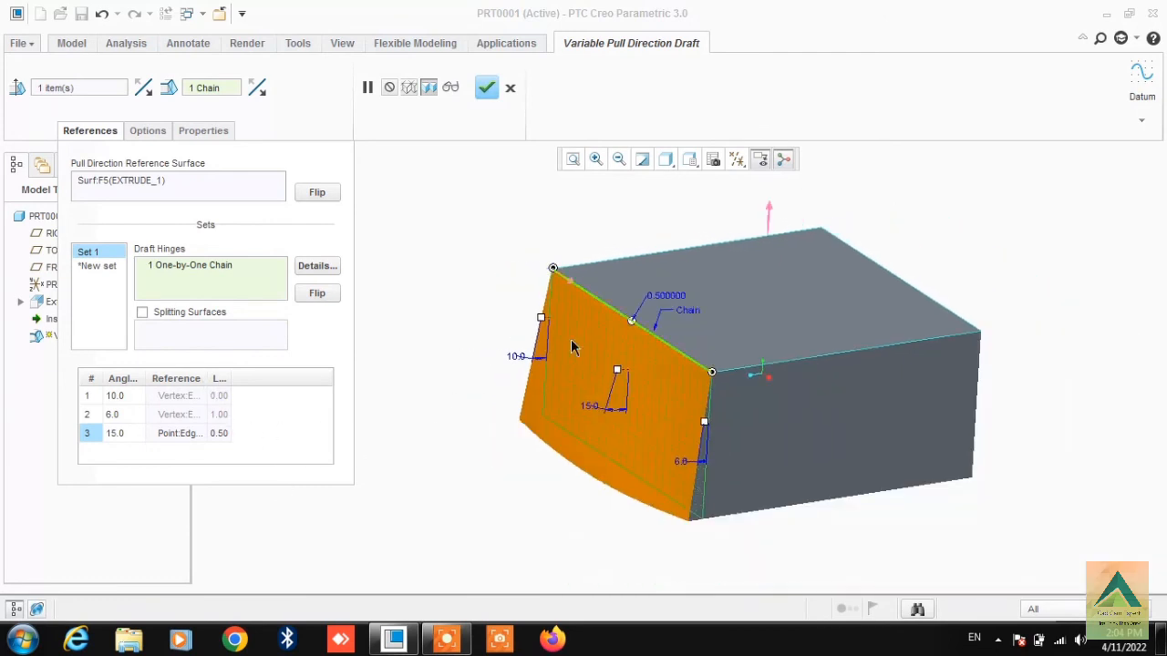
pyautogui.rightClick(96, 440)
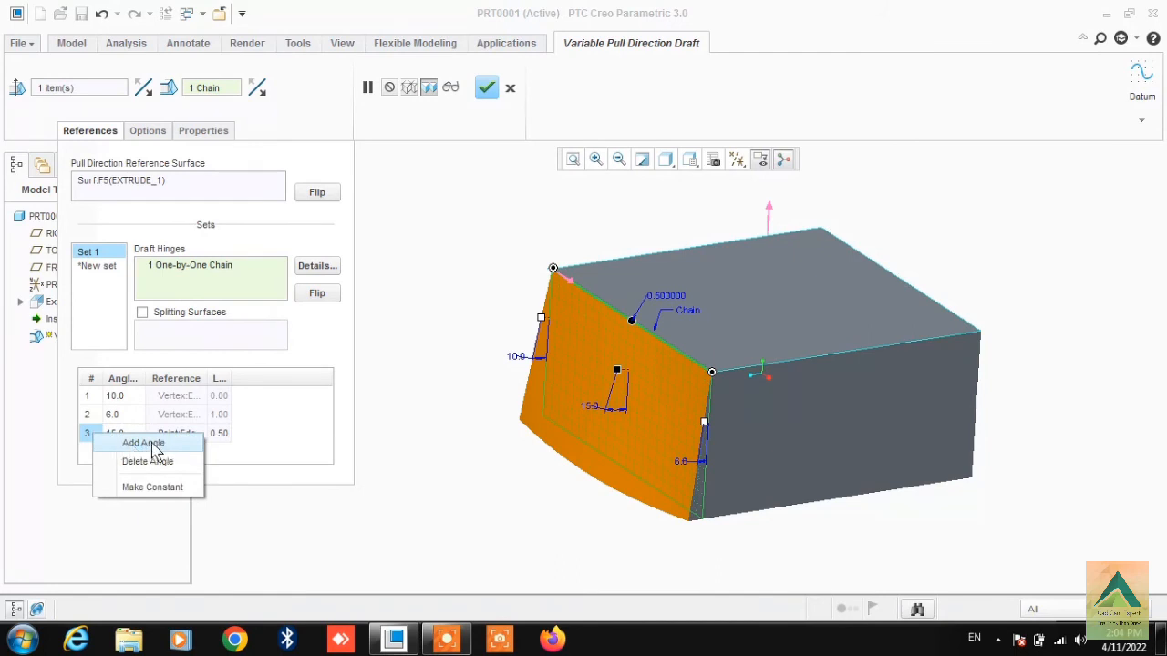
pyautogui.click(143, 443)
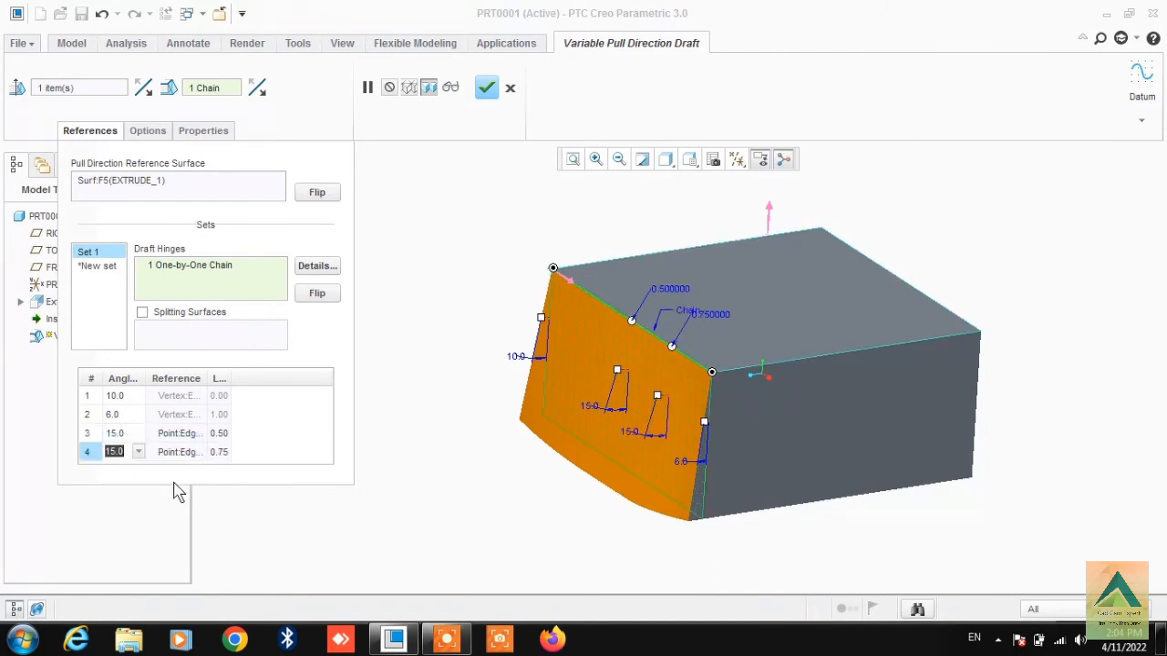
pyautogui.write('3')
pyautogui.press('Return')
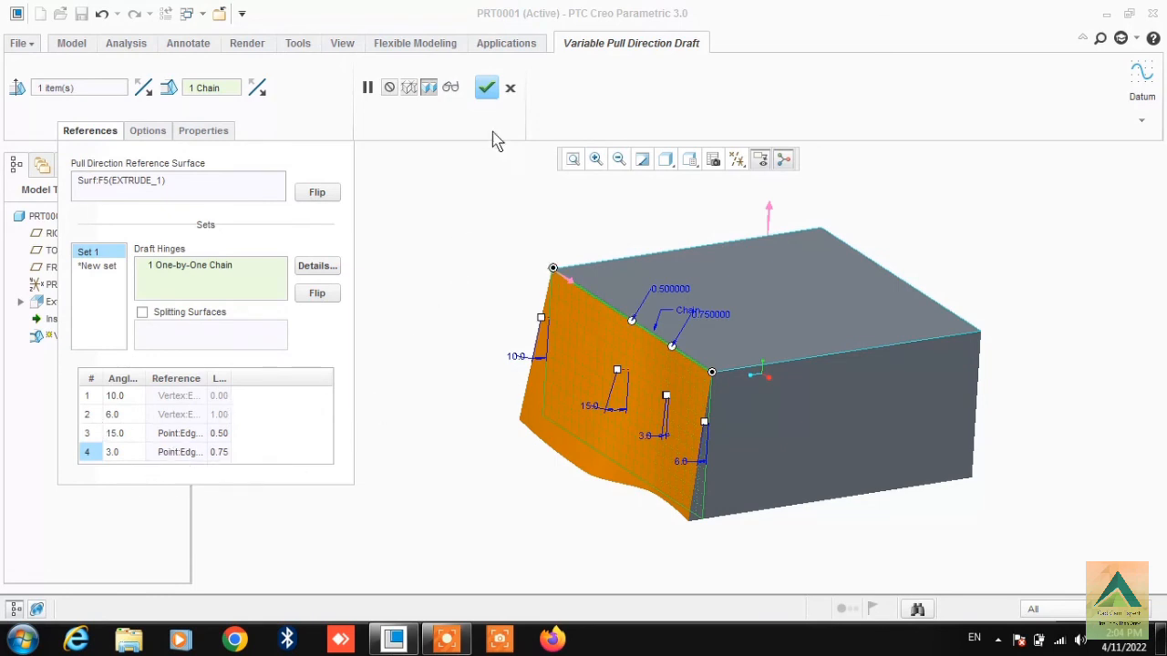
pyautogui.click(486, 88)
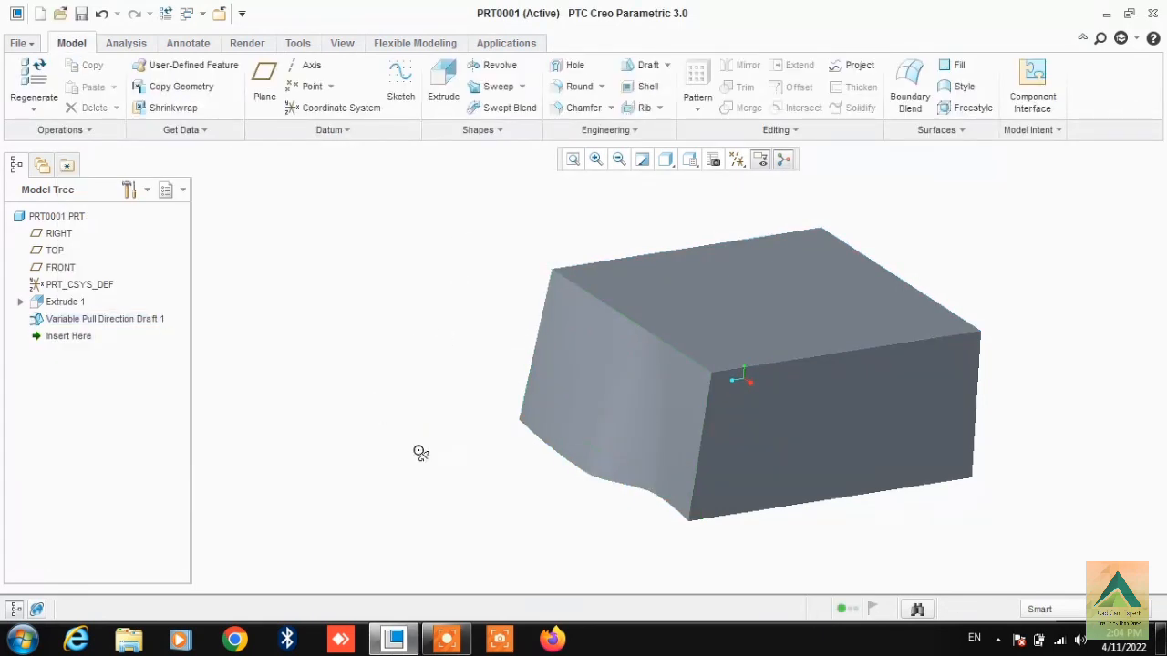
# Examine the variable-angle drafted side of the block from above and select its draft feature
pyautogui.moveTo(421, 453)
pyautogui.mouseDown(button='middle')
pyautogui.moveTo(409, 383)
pyautogui.moveTo(424, 435)
pyautogui.moveTo(496, 452)
pyautogui.moveTo(529, 411)
pyautogui.moveTo(367, 475)
pyautogui.moveTo(413, 476)
pyautogui.moveTo(441, 451)
pyautogui.moveTo(440, 490)
pyautogui.mouseUp(button='middle')
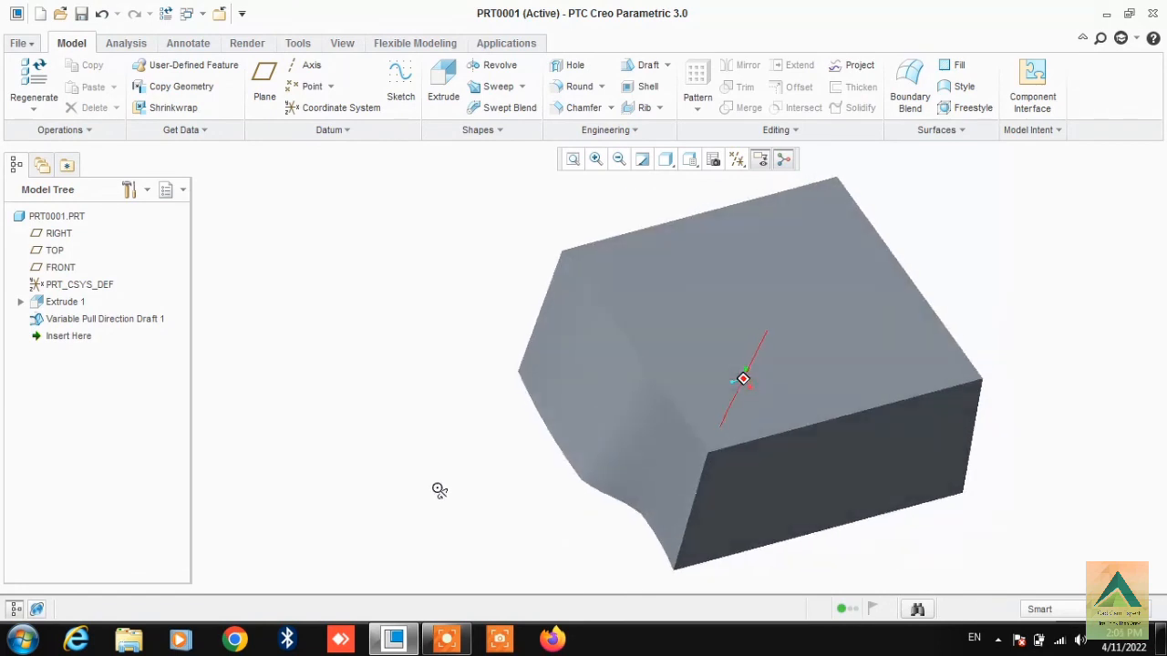
pyautogui.scroll(1, 492, 525)
pyautogui.scroll(-1, 495, 412)
pyautogui.scroll(2, 497, 412)
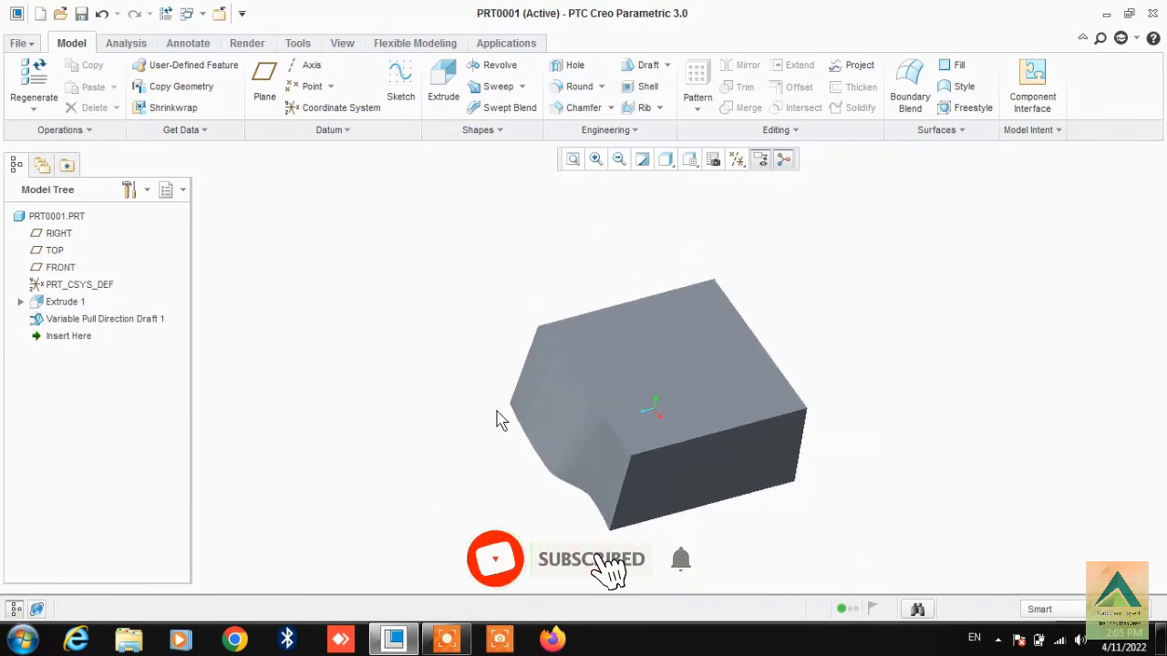
pyautogui.scroll(-1, 501, 428)
pyautogui.click(570, 442)
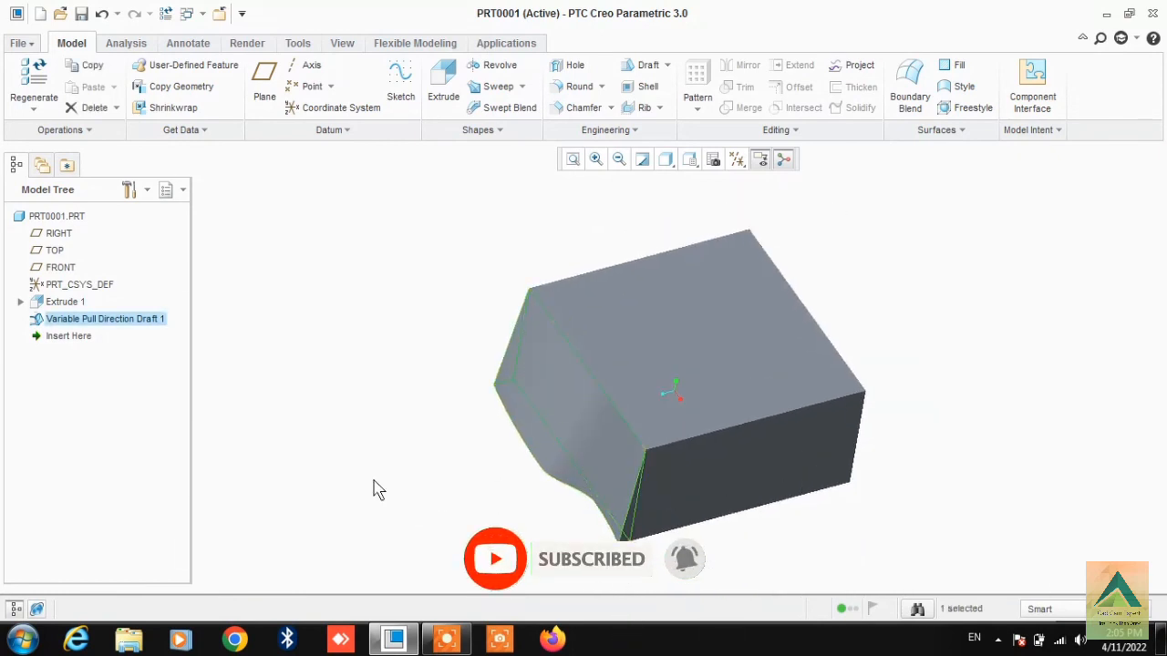